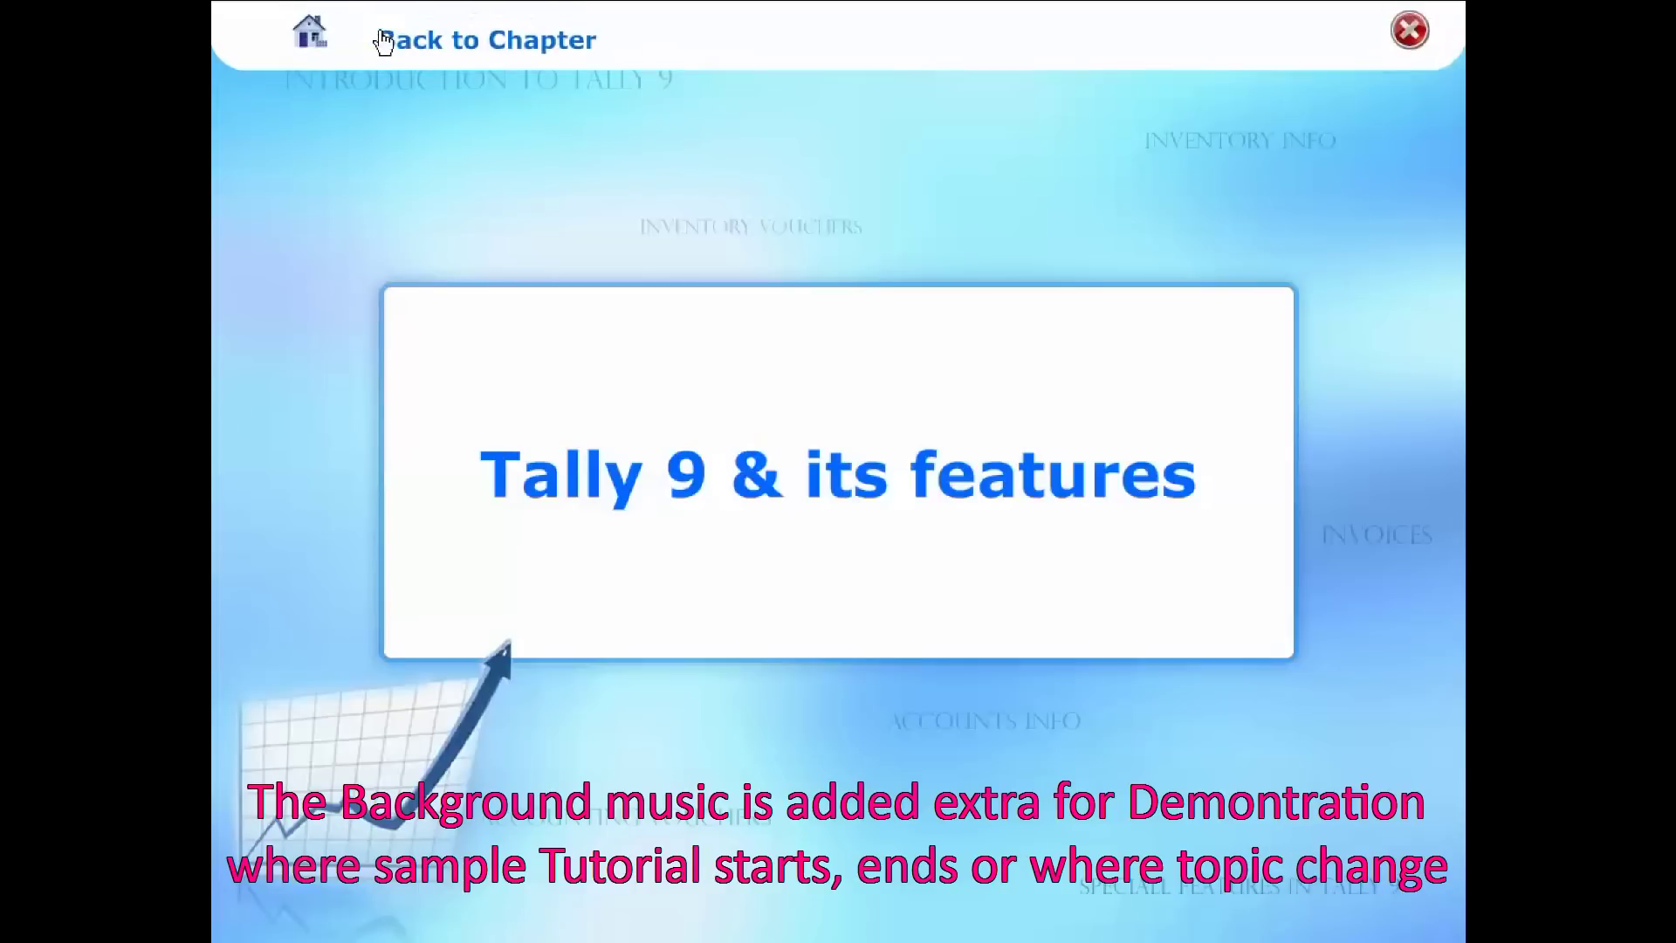
# - Leave the features title card and watch the To Start Tally 9 demo from All Programs
pyautogui.click(470, 59)
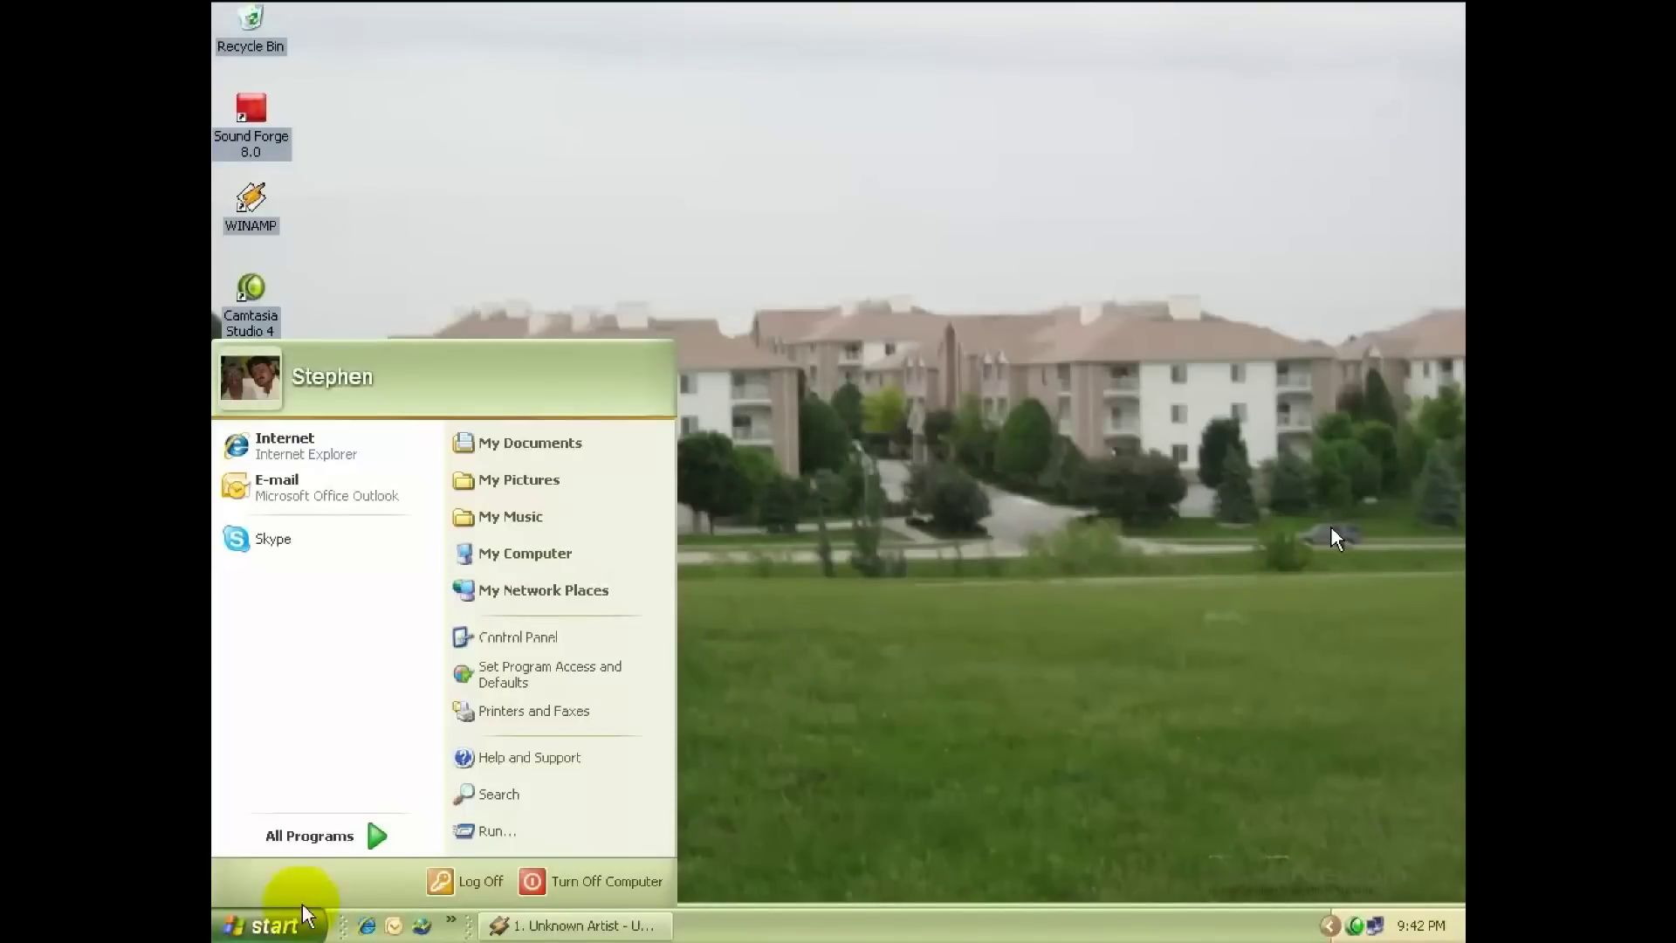
pyautogui.click(321, 840)
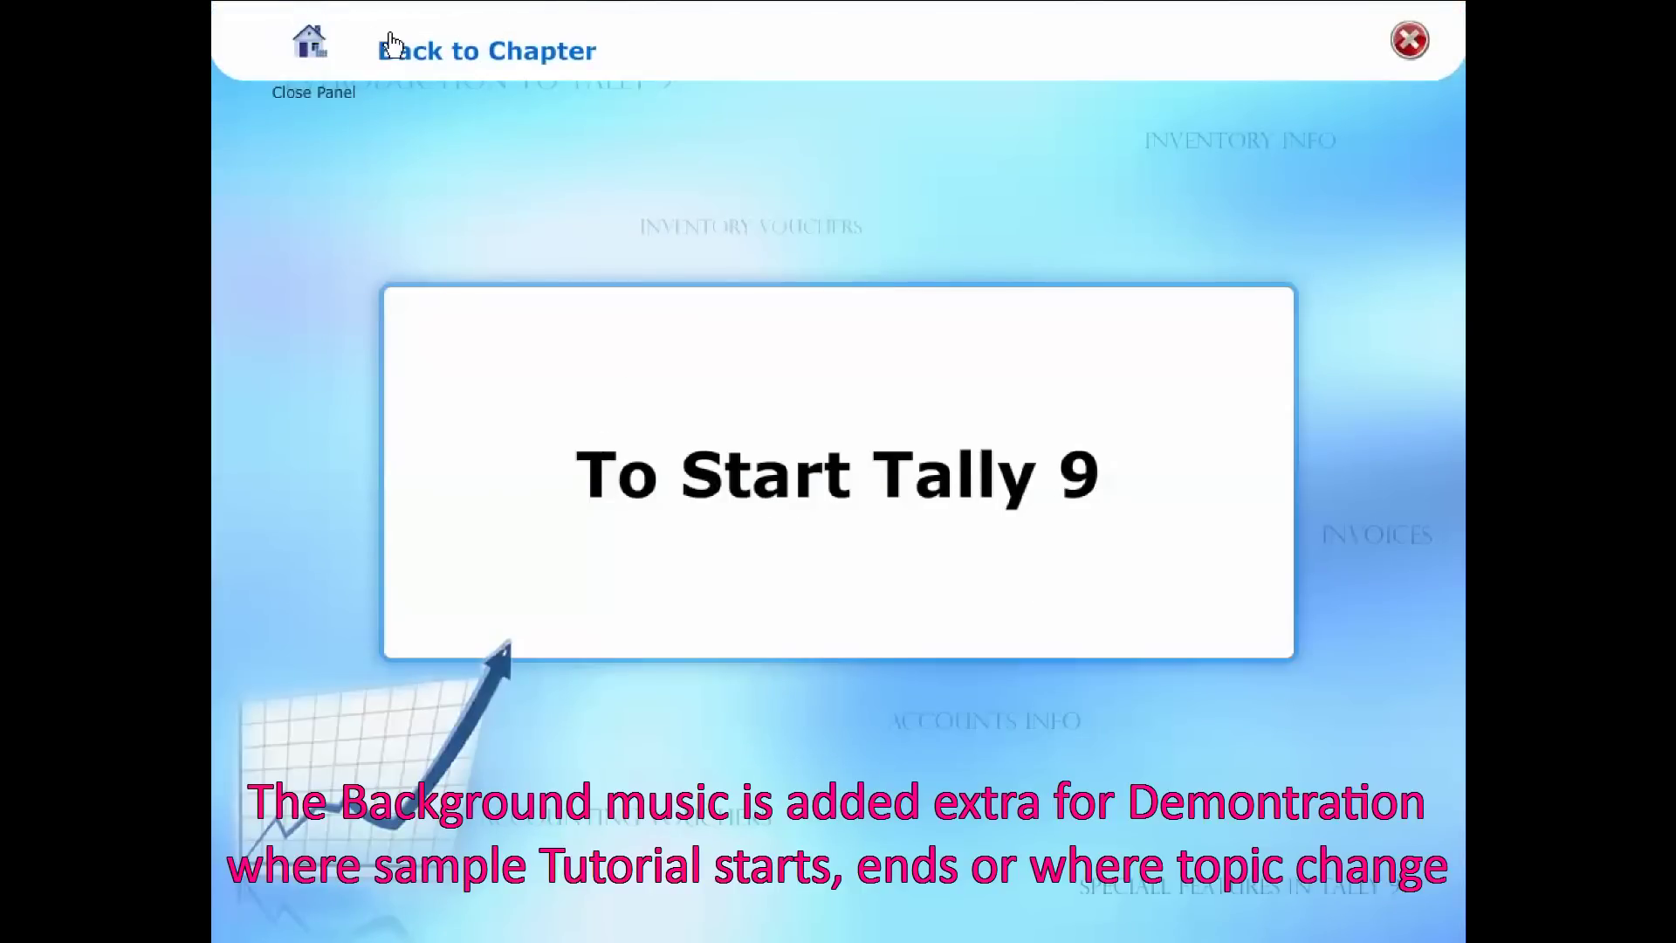
# - Return to the lesson list and play The Startup Screen lesson
pyautogui.click(414, 58)
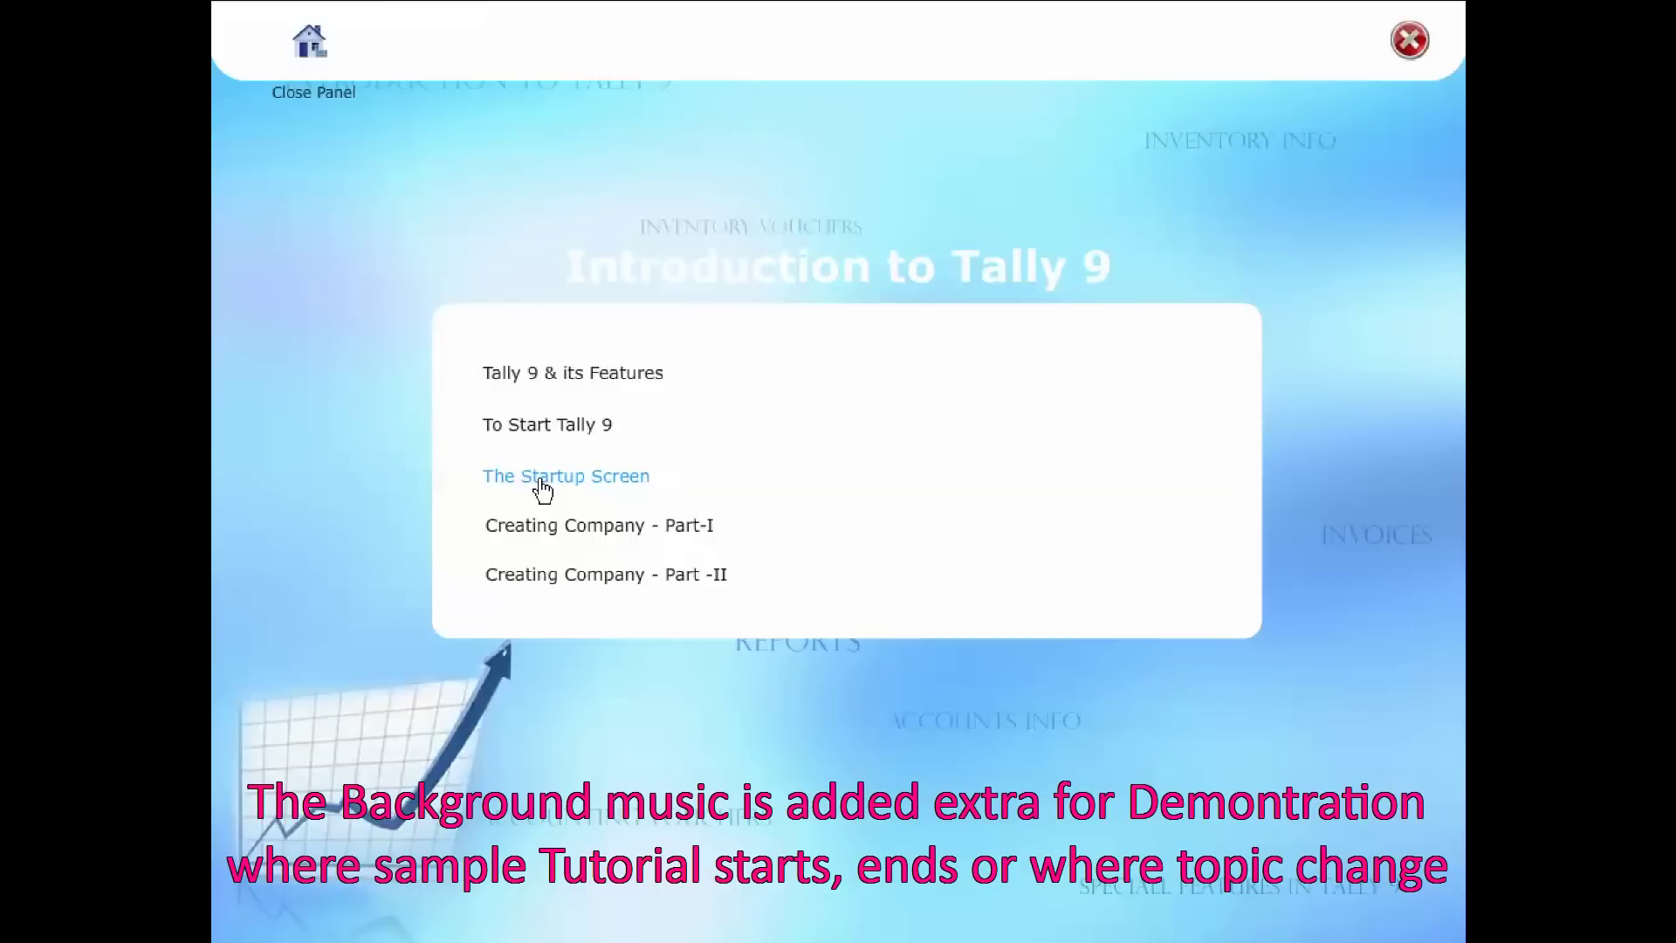
pyautogui.click(541, 478)
pyautogui.click(541, 480)
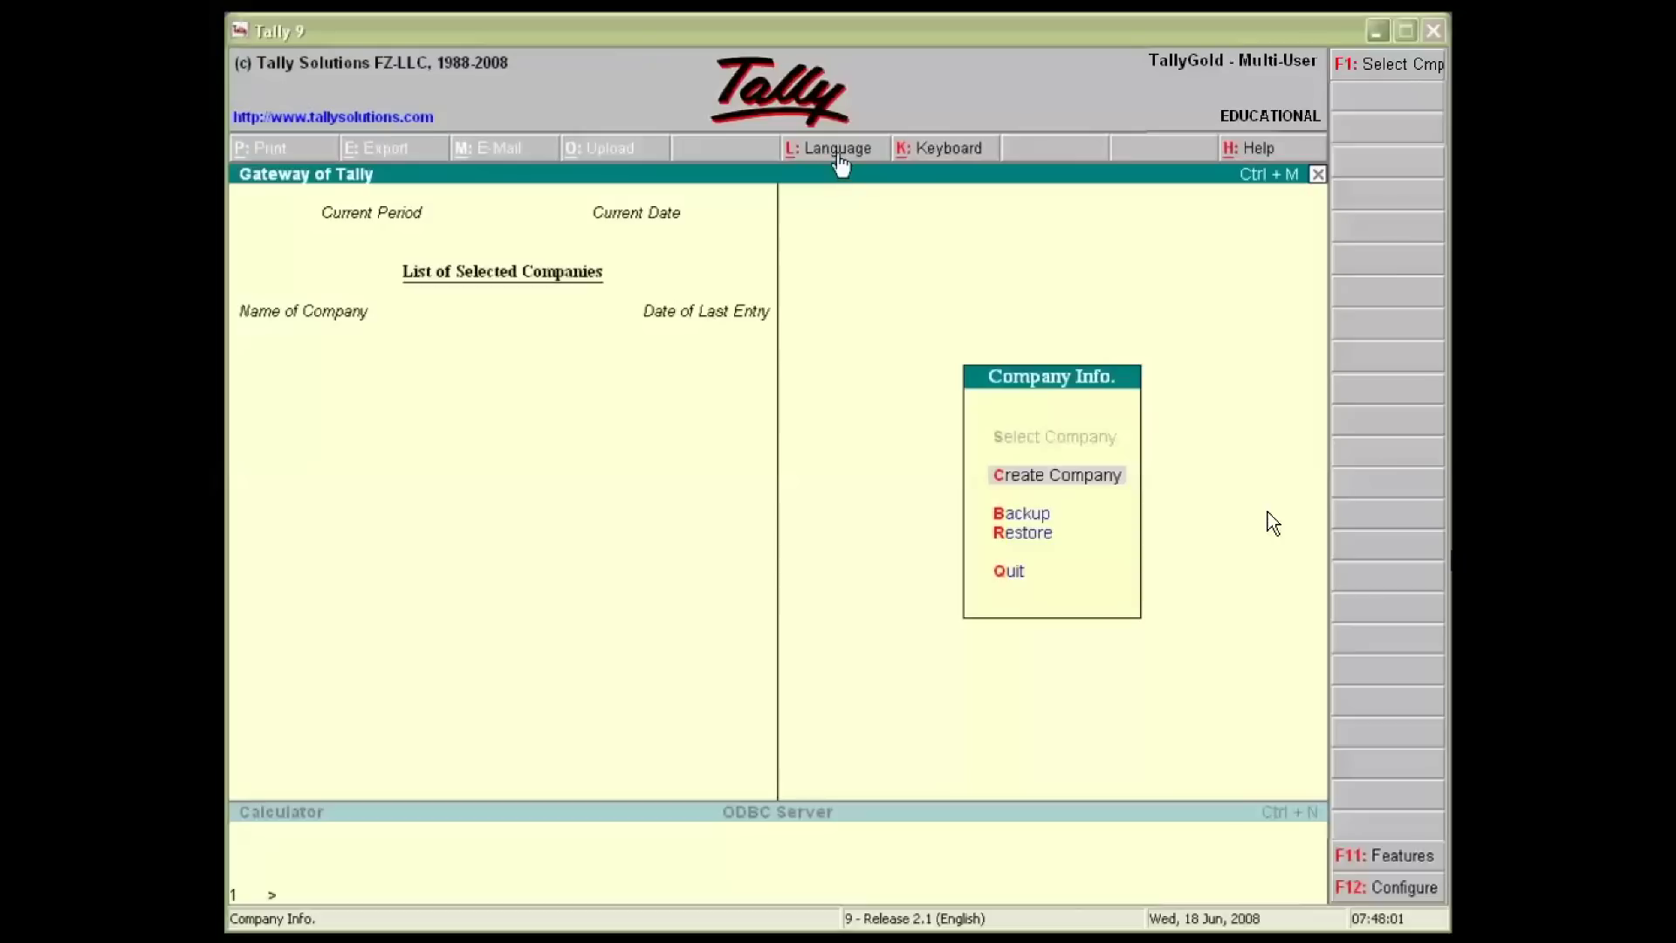
# - Switch Tally's interface language to Bahasa Indonesia, then back to English
pyautogui.click(840, 156)
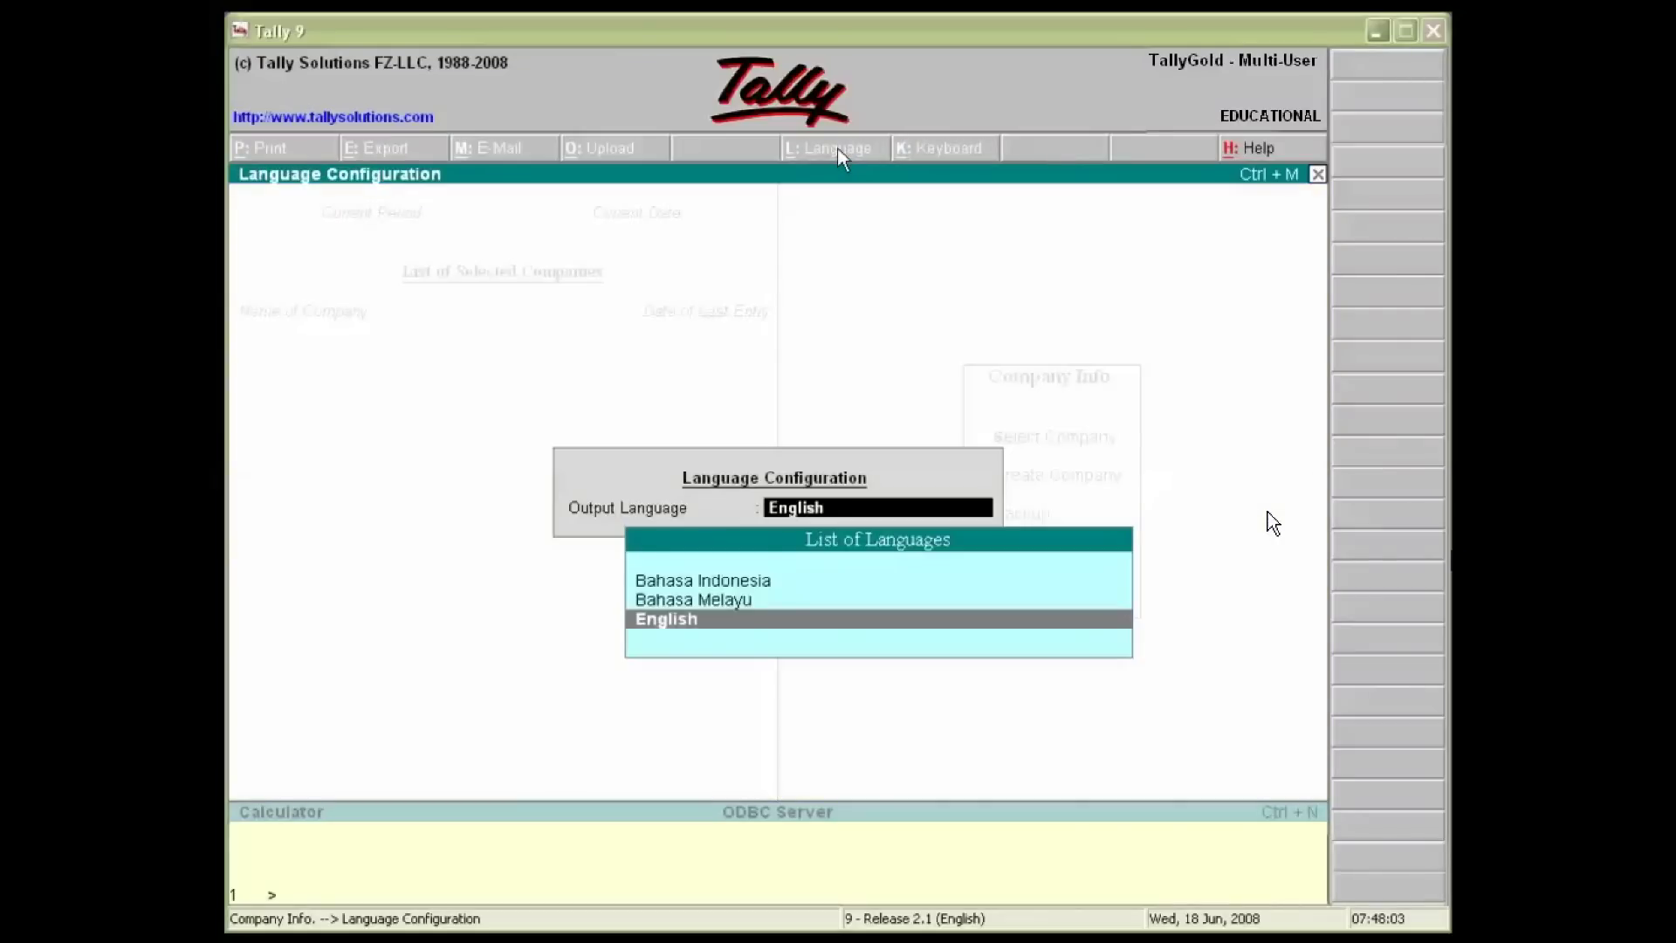
pyautogui.press('Up')
pyautogui.press('Up')
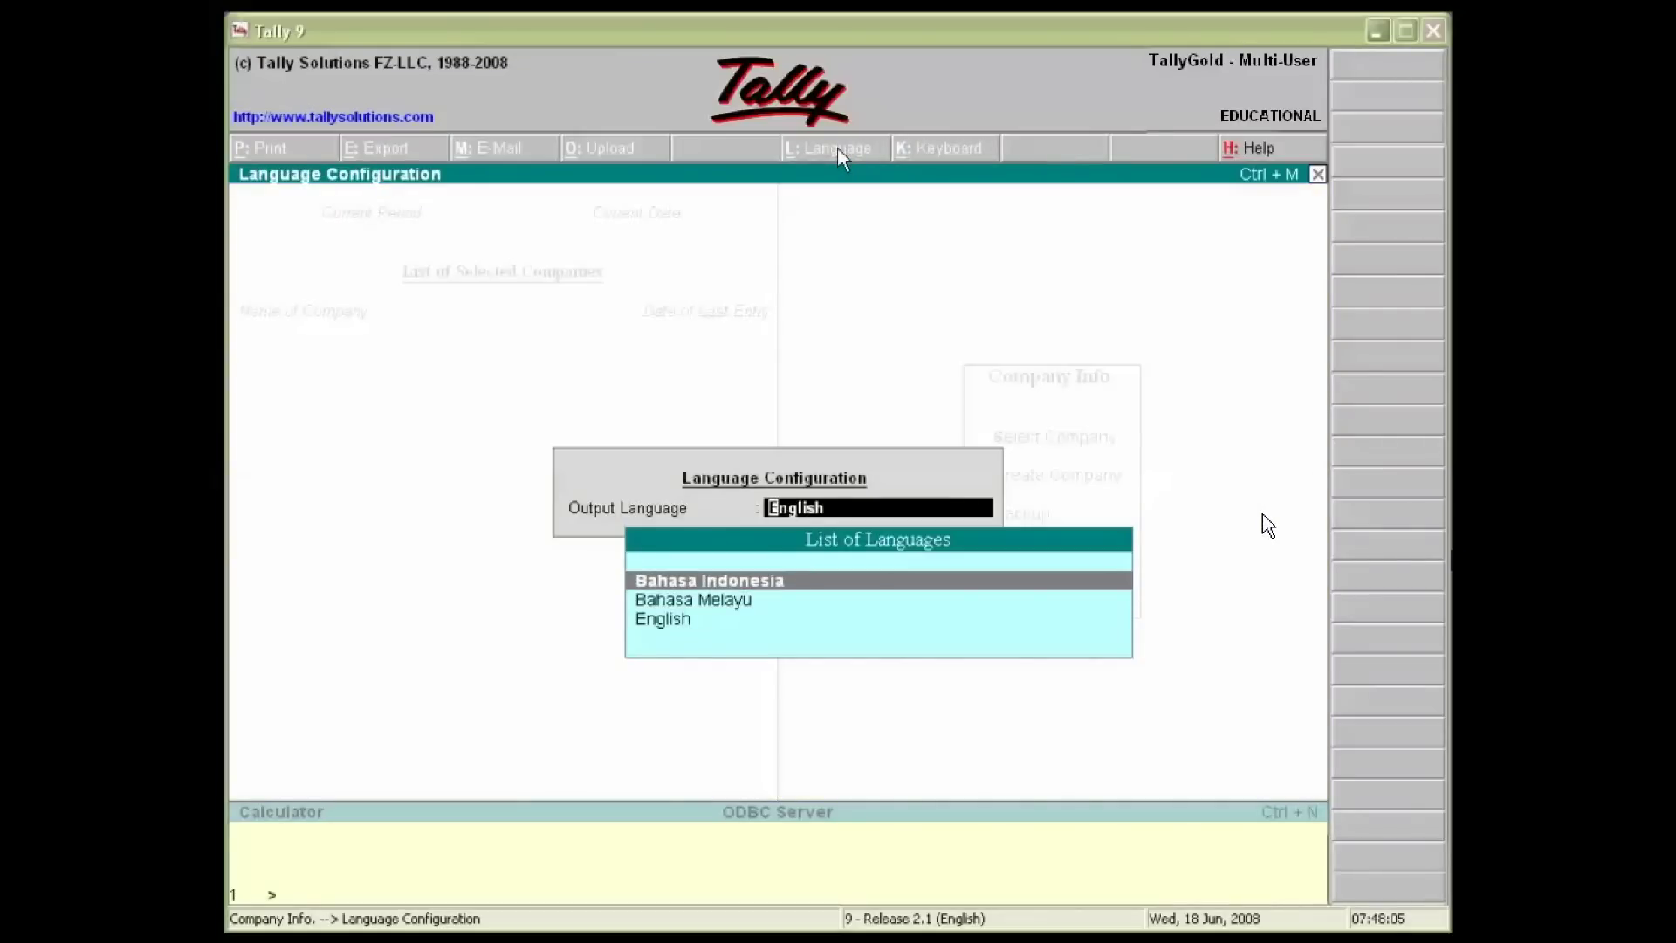
pyautogui.press('Return')
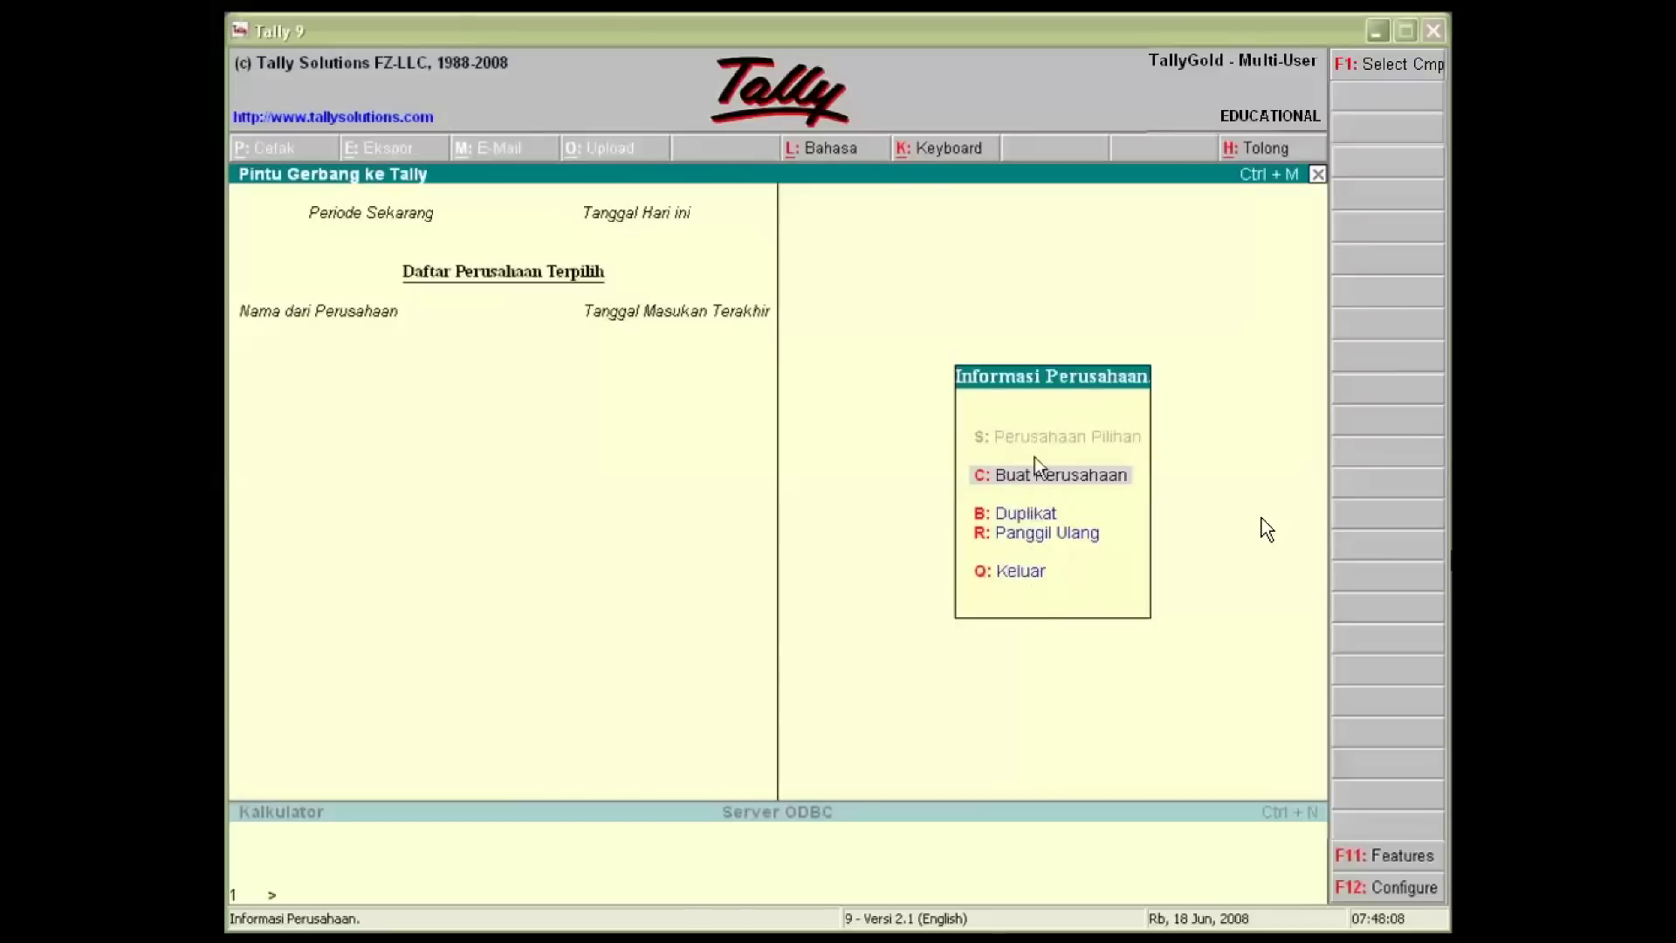
pyautogui.click(845, 150)
pyautogui.press('Down')
pyautogui.press('Return')
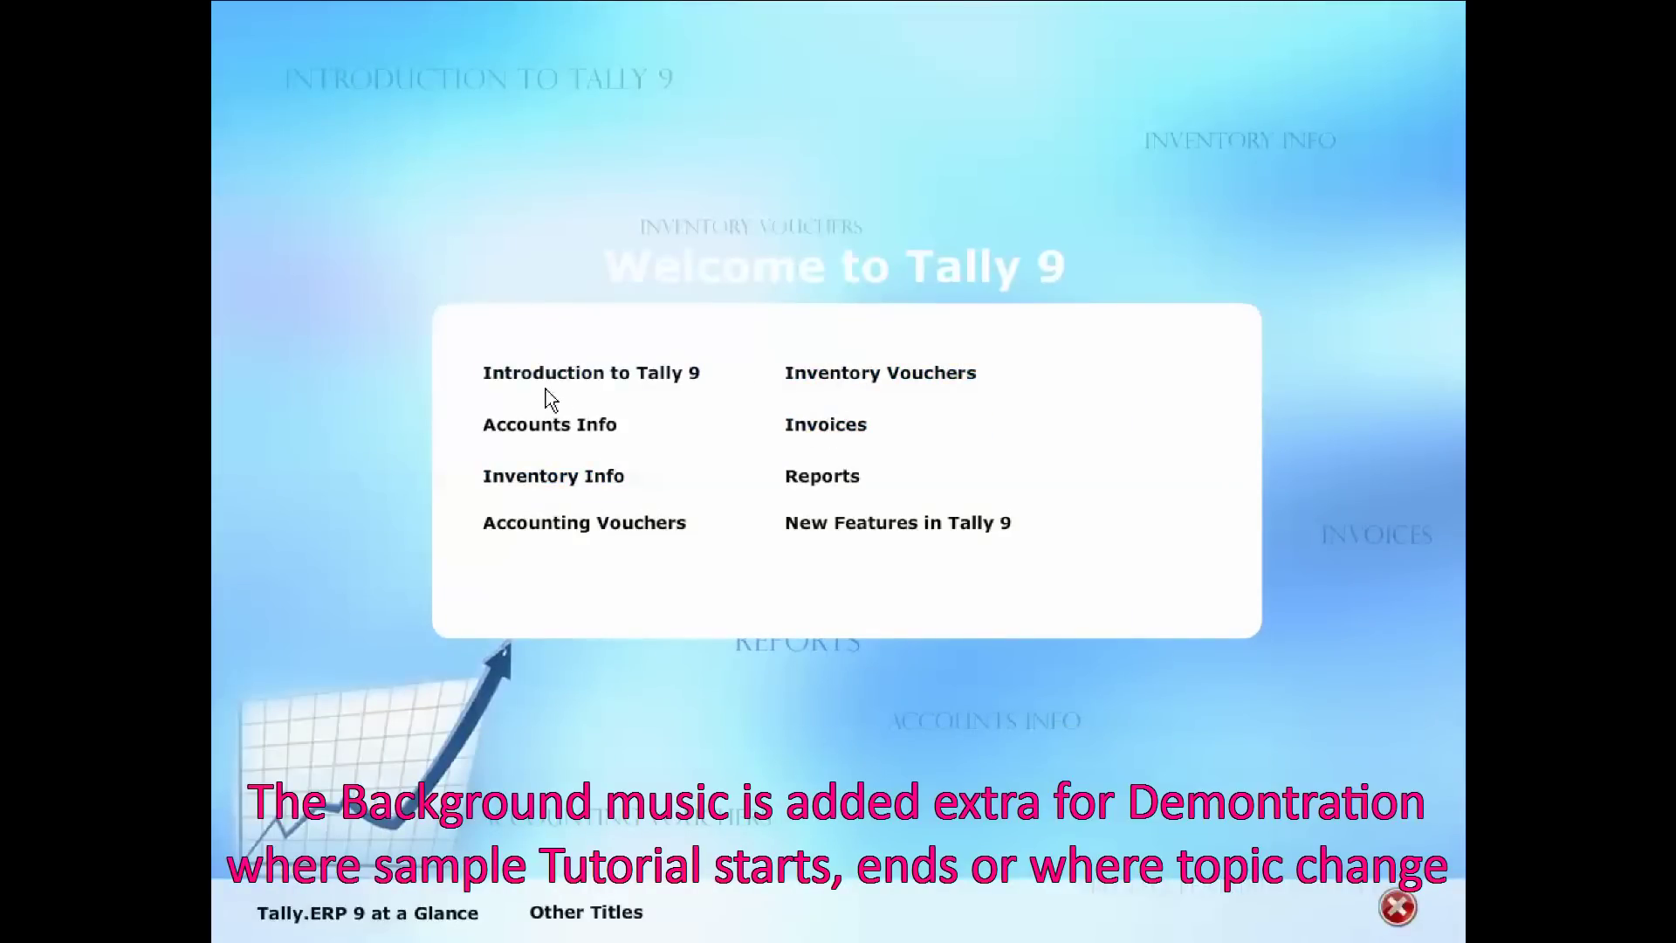
pyautogui.click(517, 489)
pyautogui.click(547, 526)
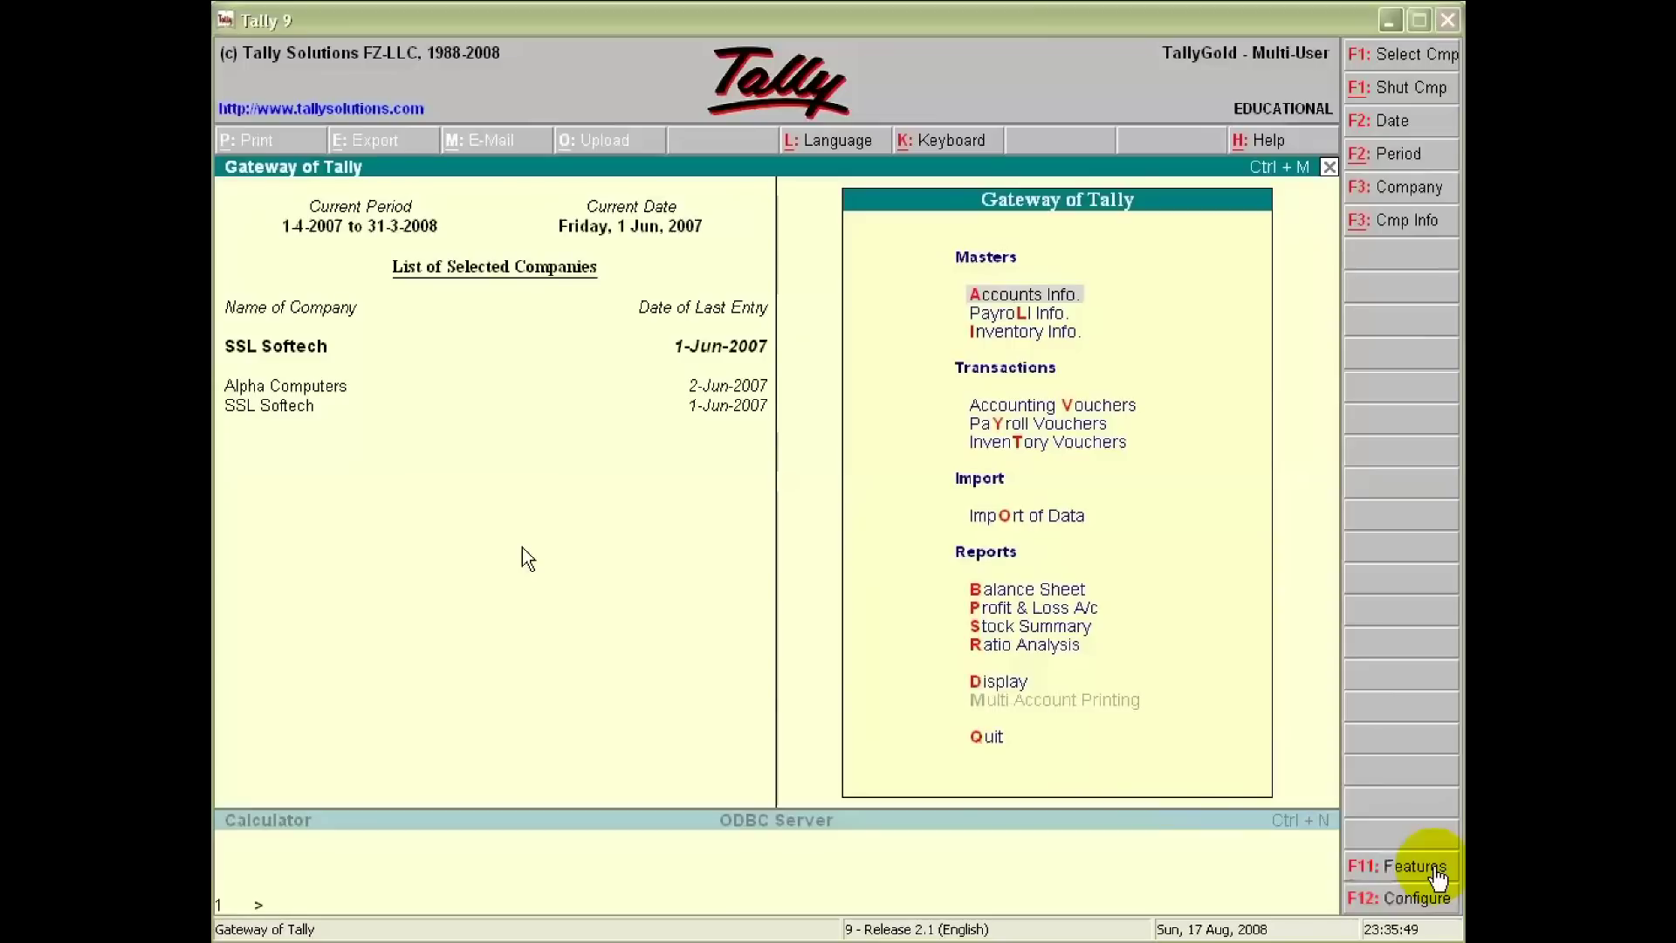
# - View SSL Softech's F11 Accounting Features, then open the Type of Vouchers Part II lesson
pyautogui.click(1437, 876)
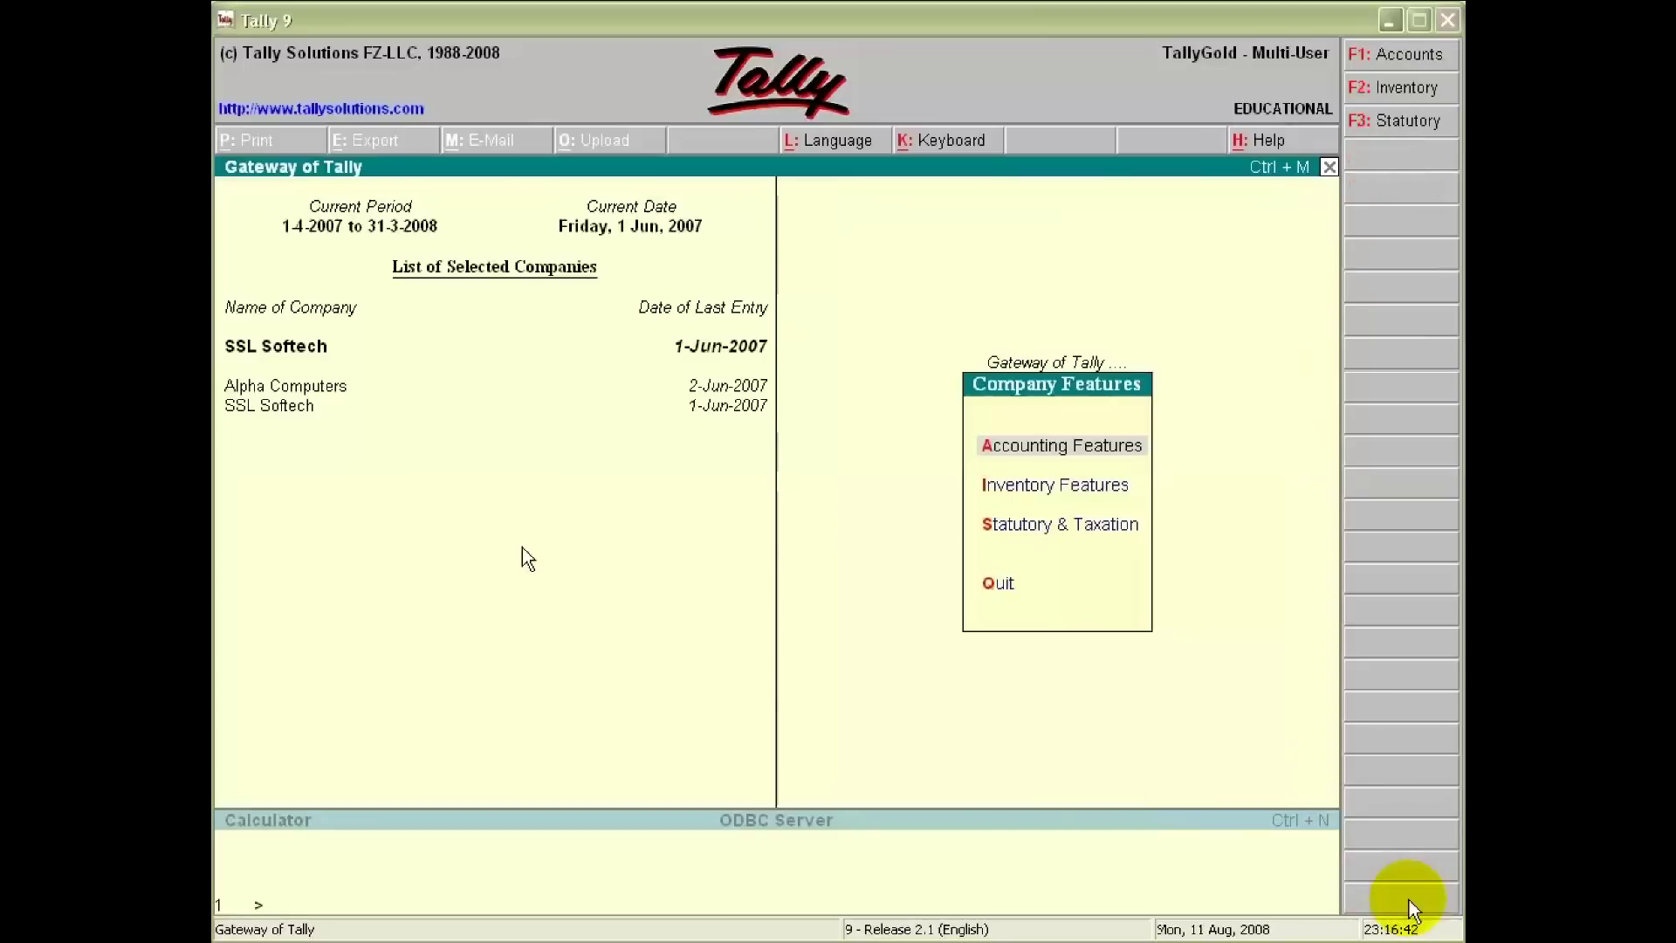
pyautogui.click(1099, 450)
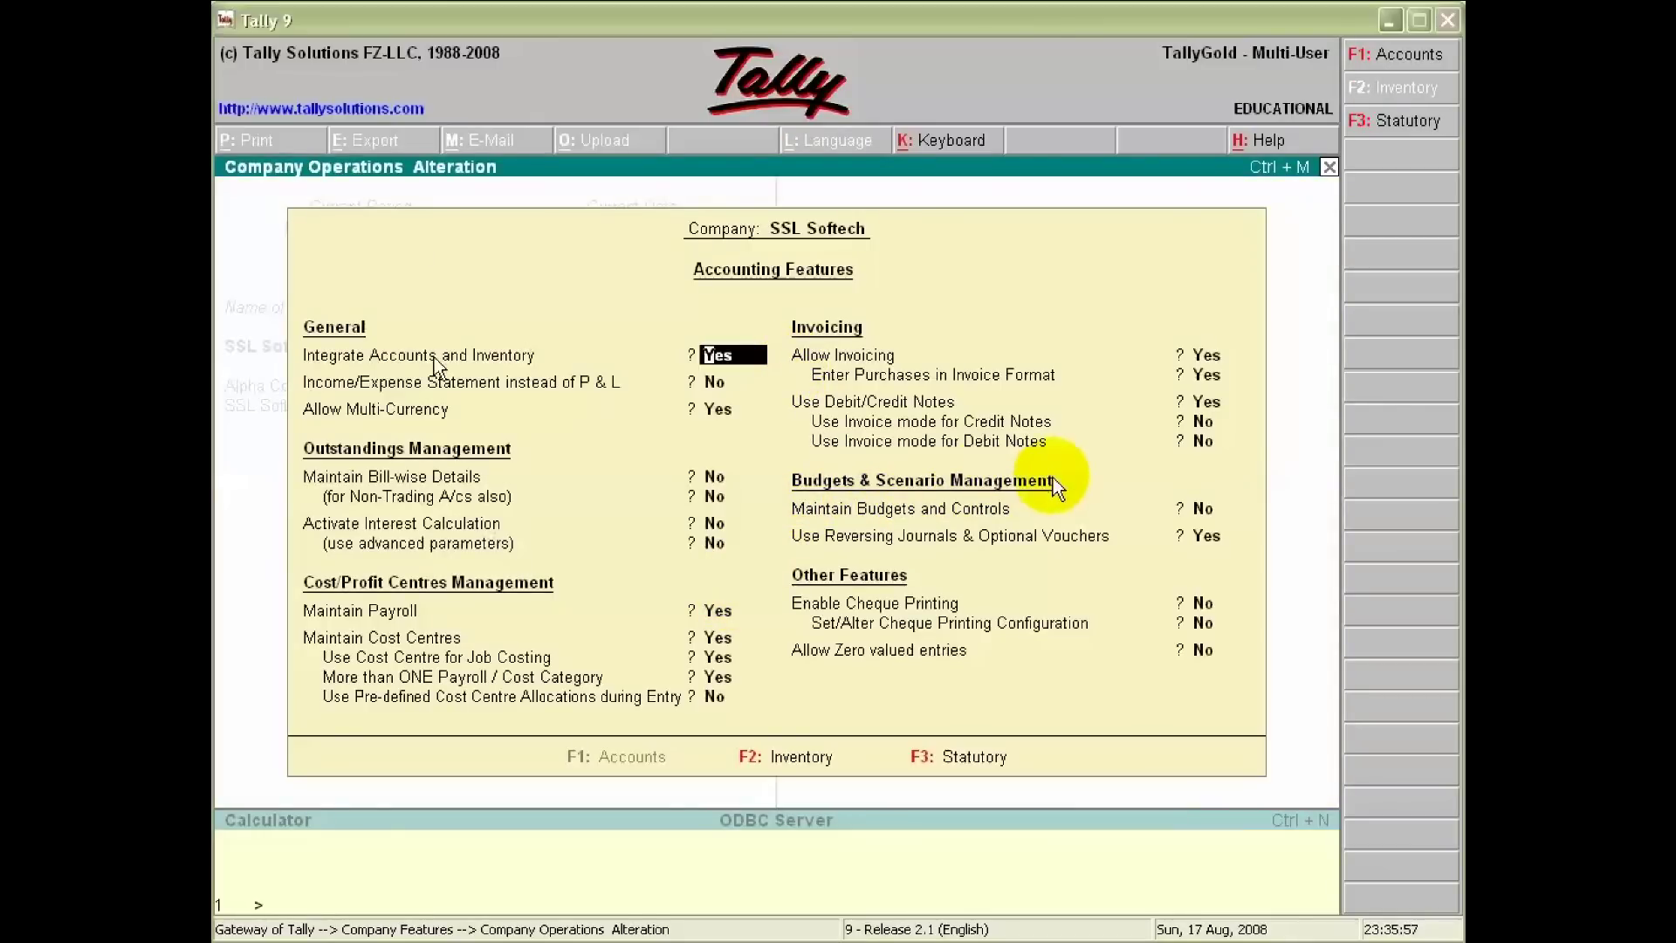
pyautogui.click(307, 35)
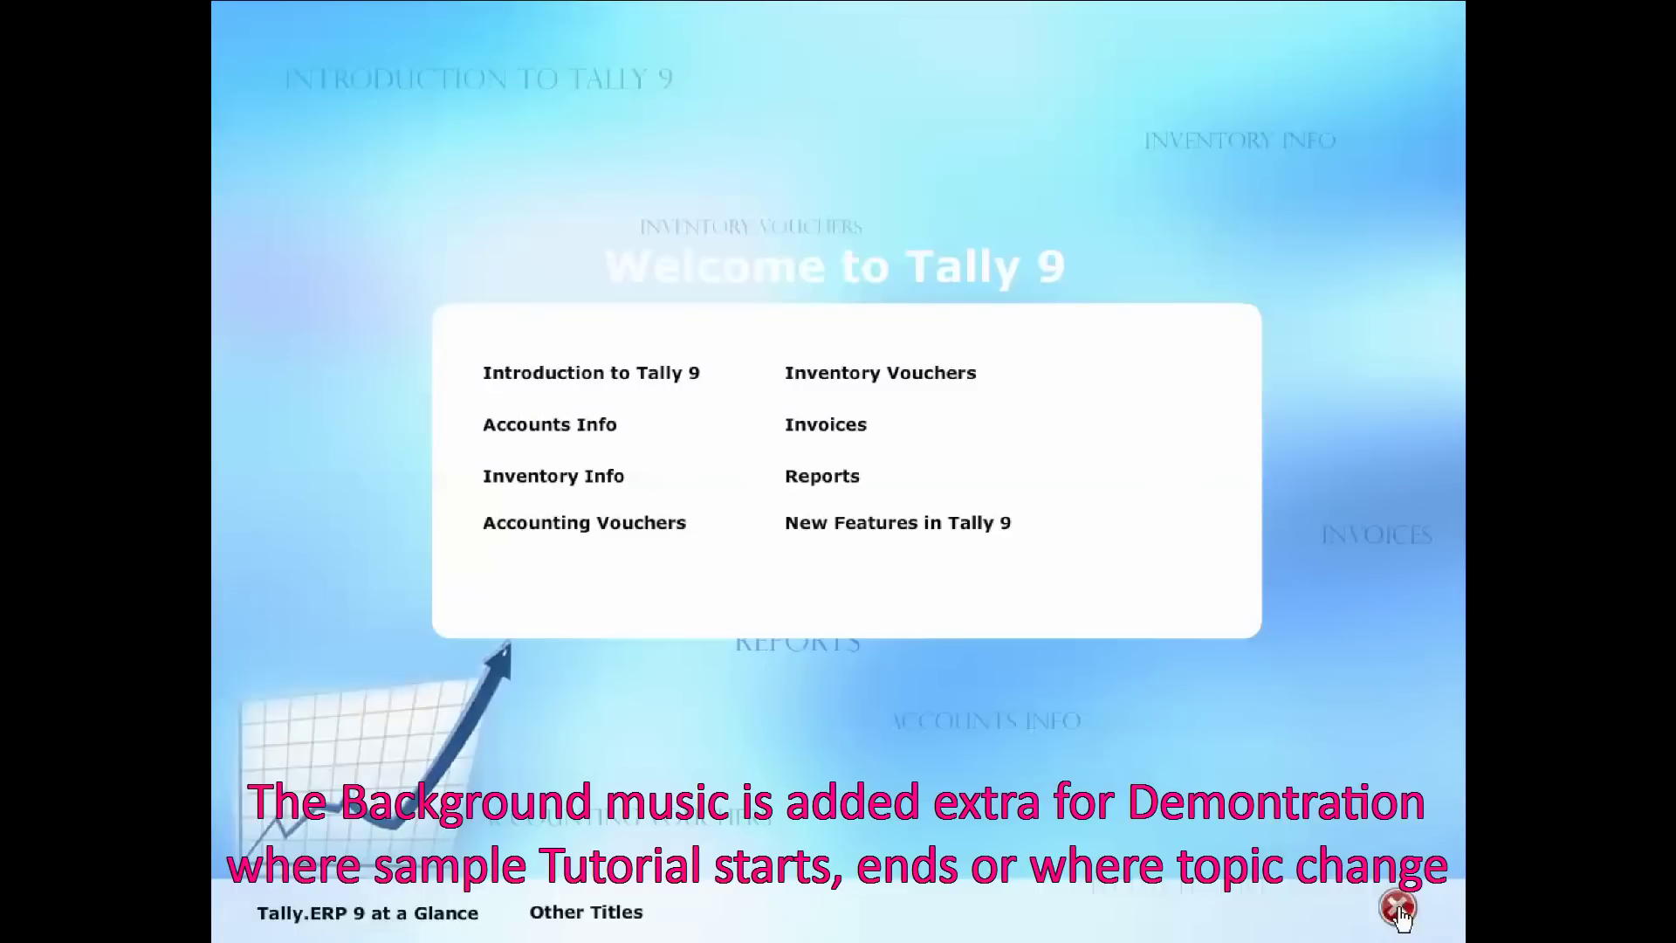
pyautogui.click(584, 522)
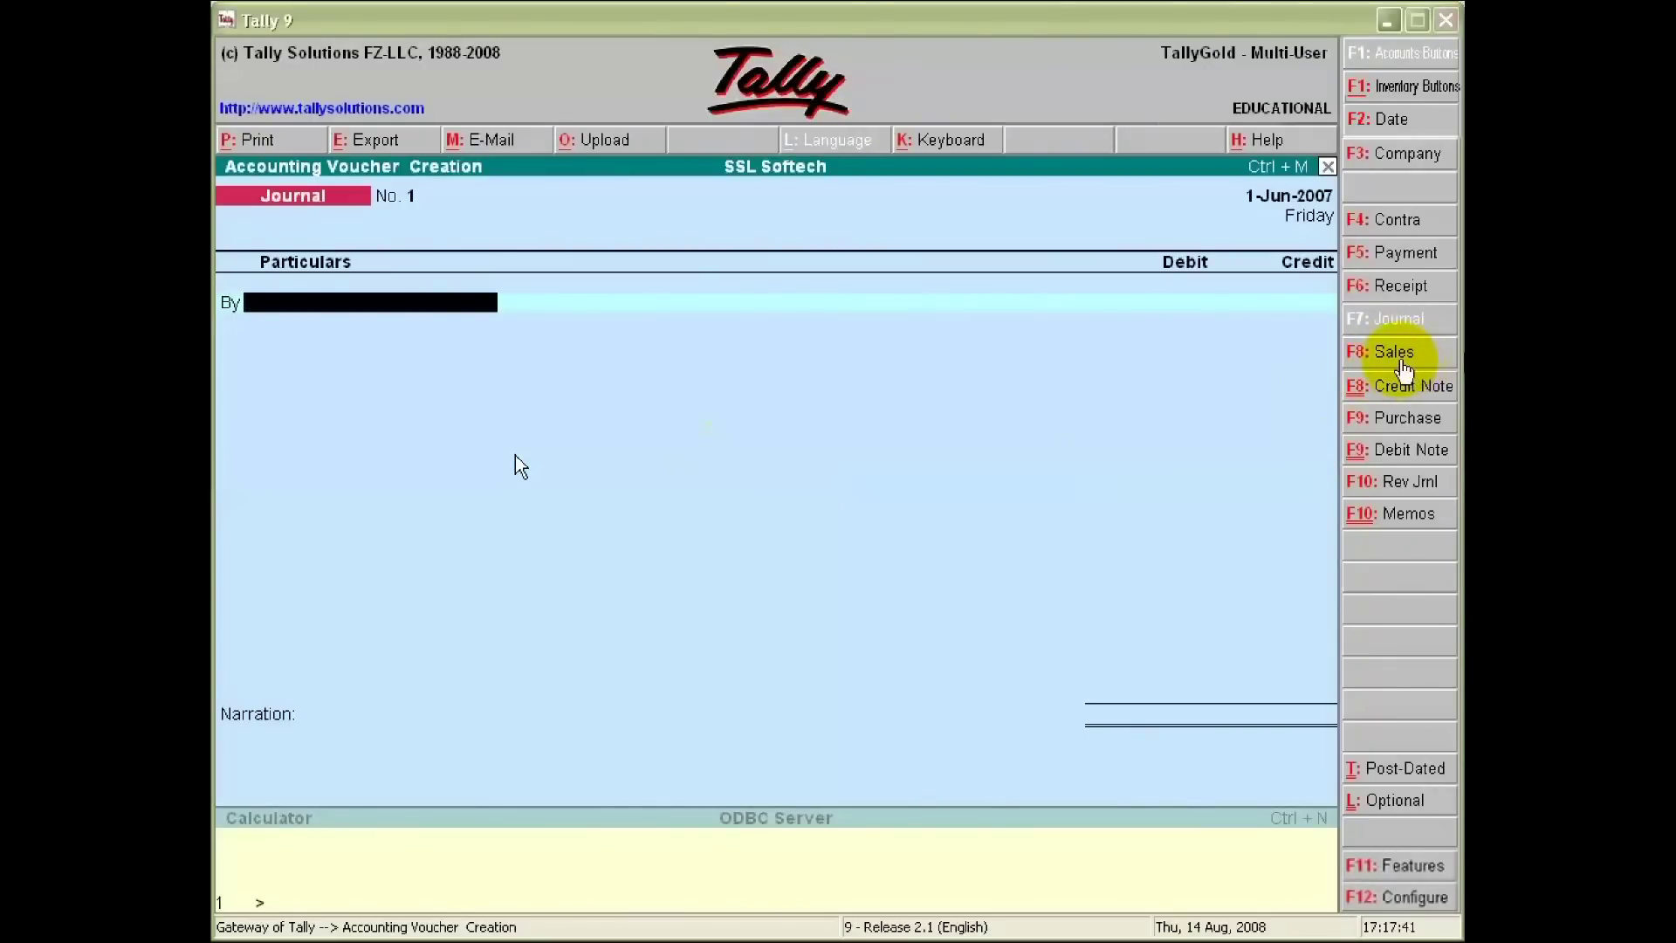
# - Change the blank Journal voucher to a Sales voucher with F8
pyautogui.click(1400, 358)
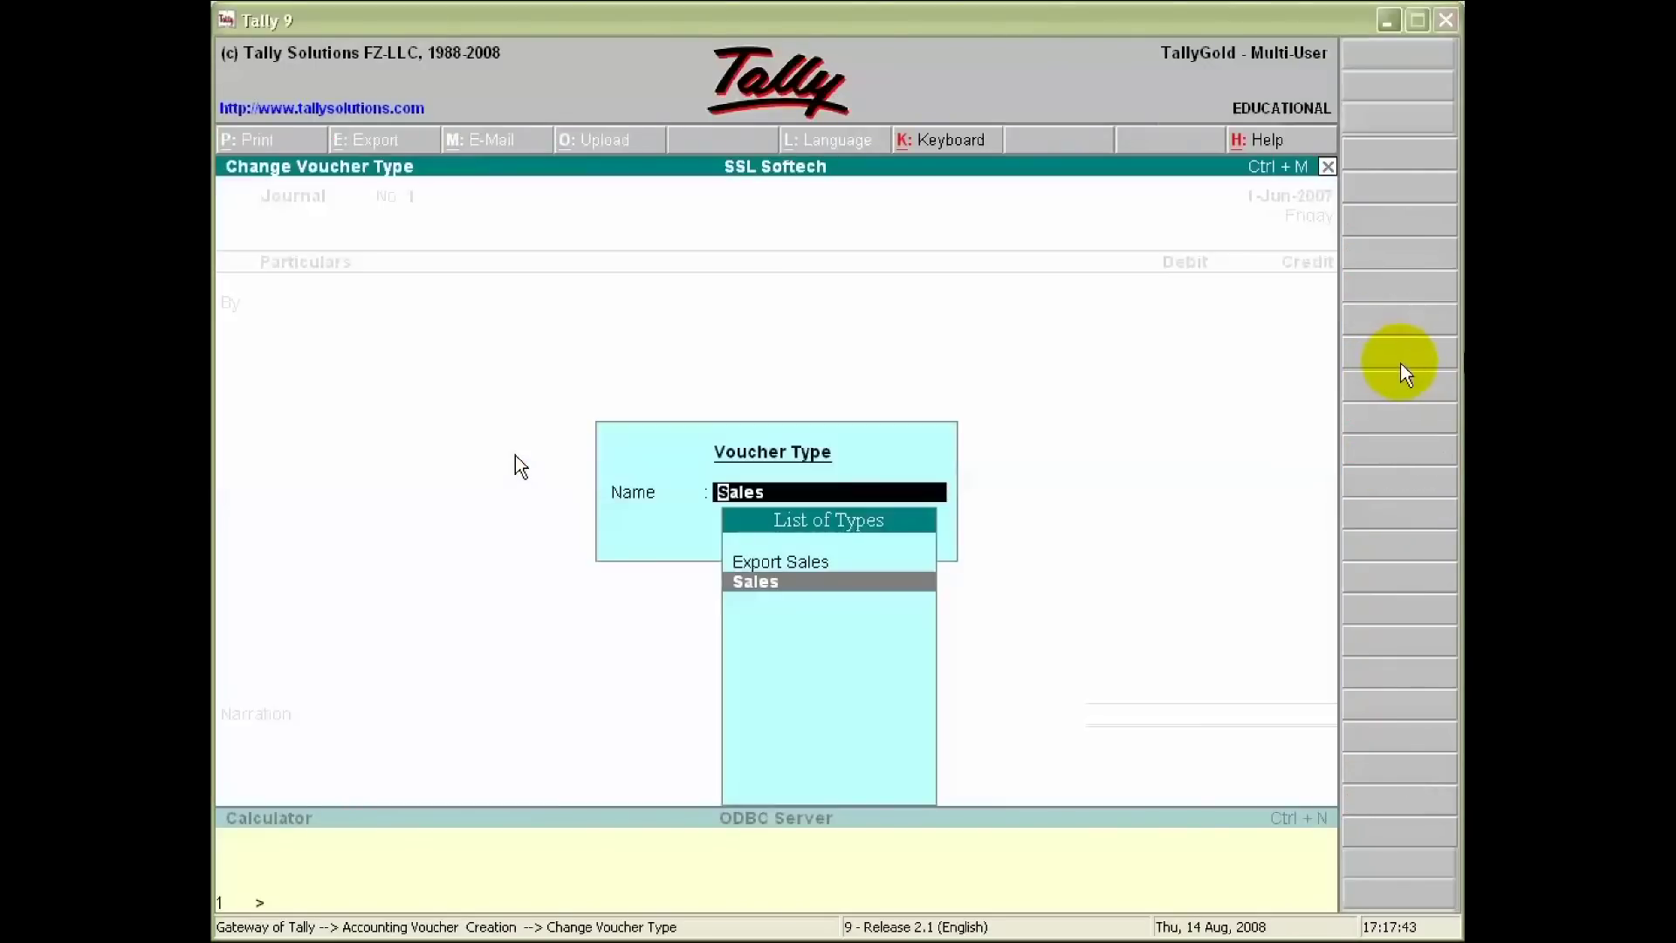
pyautogui.press('Return')
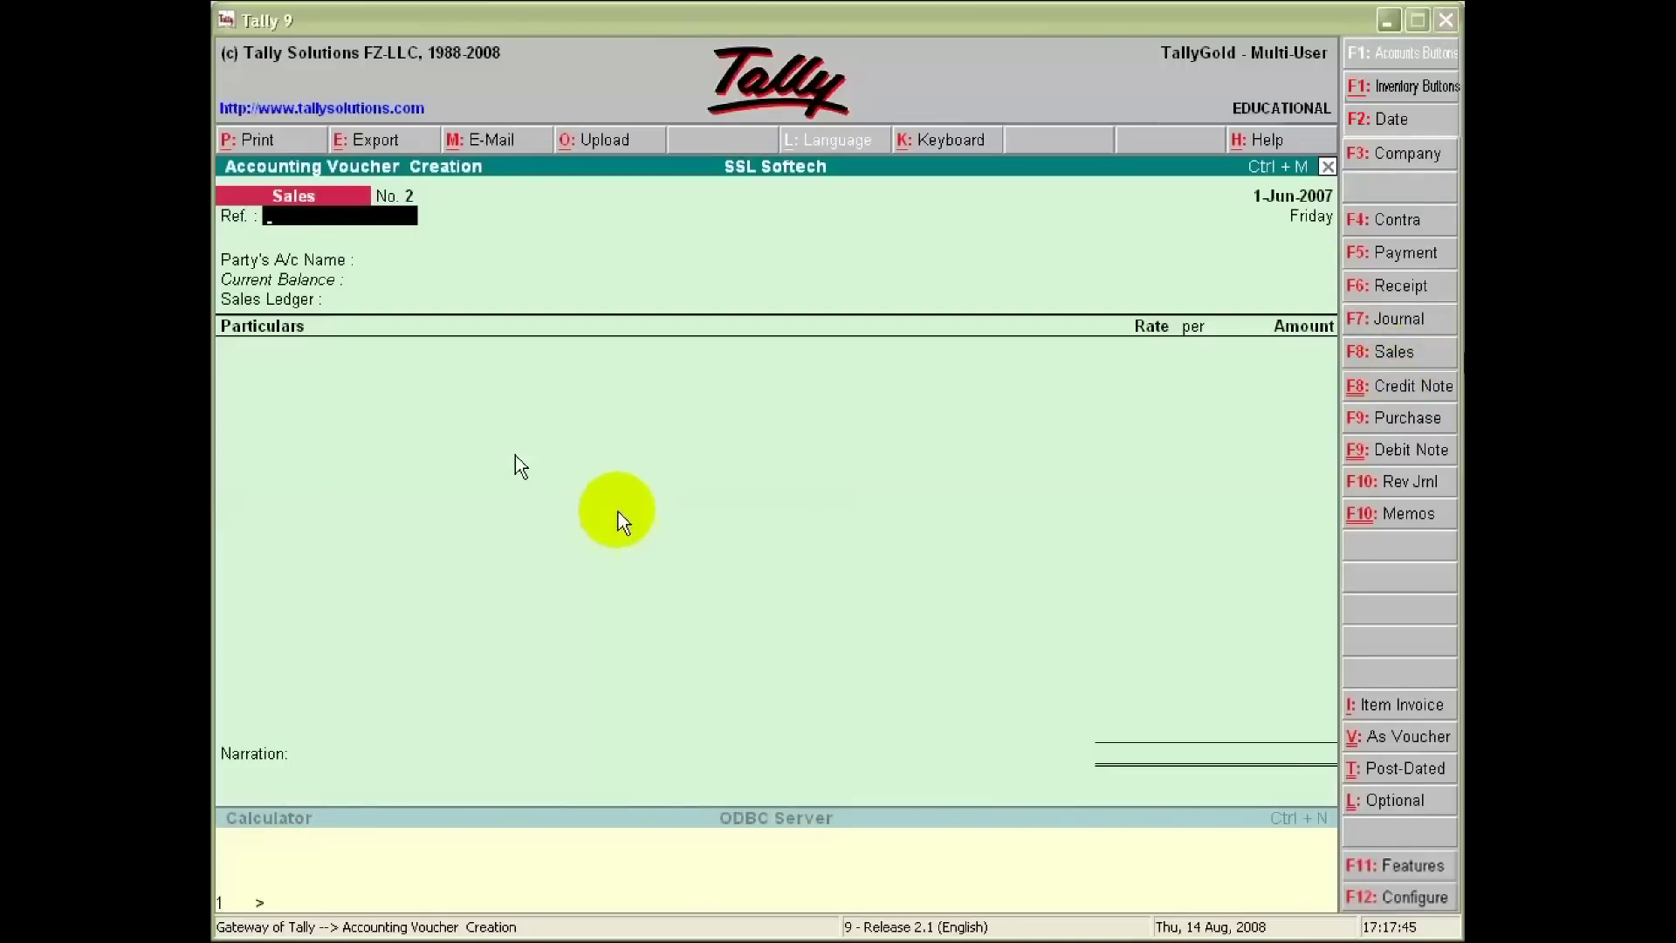
# - Set Best Computers as the party account and Cash Sales as the sales ledger
pyautogui.press('Return')
pyautogui.press('Return')
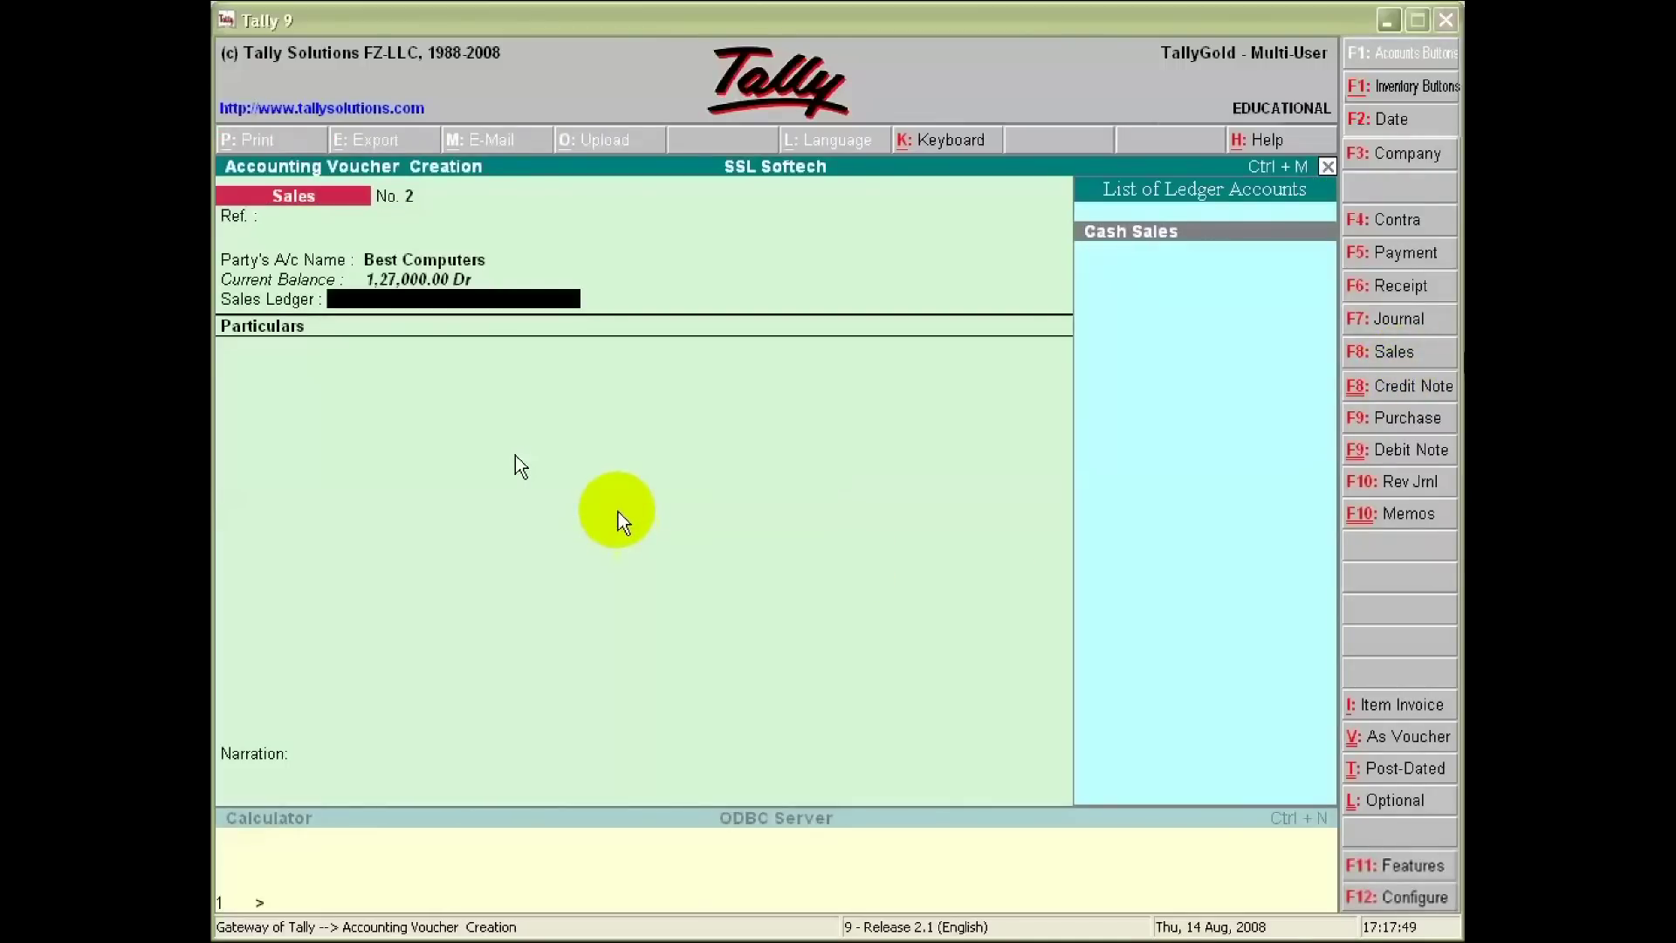
pyautogui.press('Return')
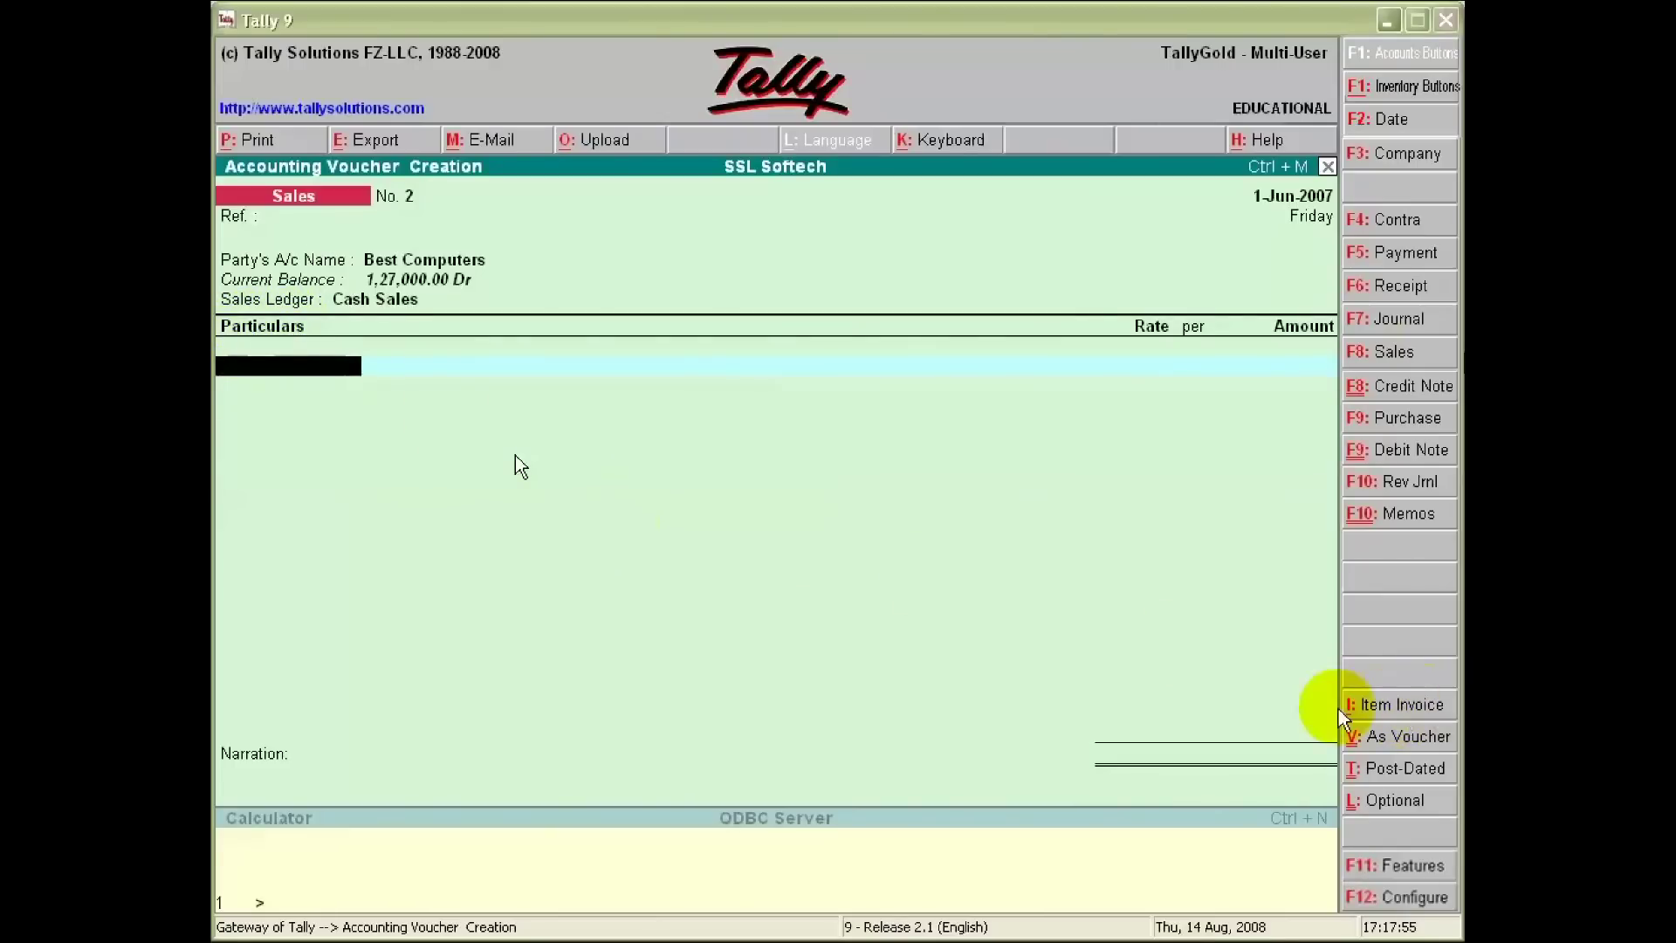
# - Switch to item invoice and add 1 Dell Precision from Main Location at 43,000
pyautogui.click(1379, 707)
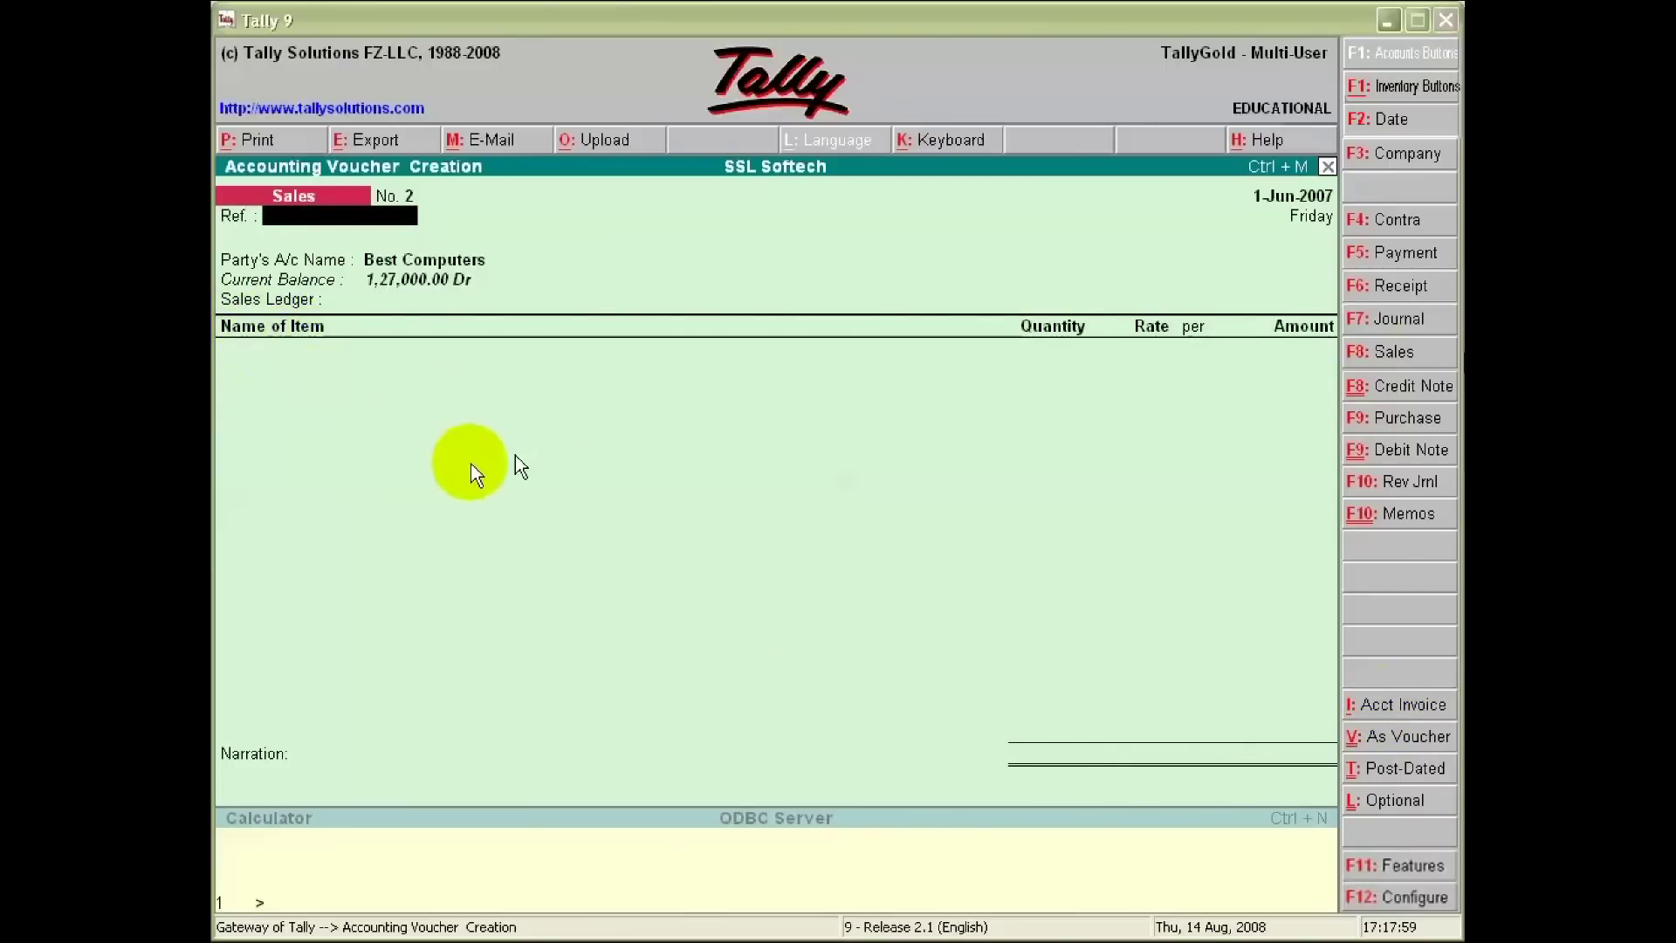
pyautogui.press('Return')
pyautogui.press('Return')
pyautogui.press('Return')
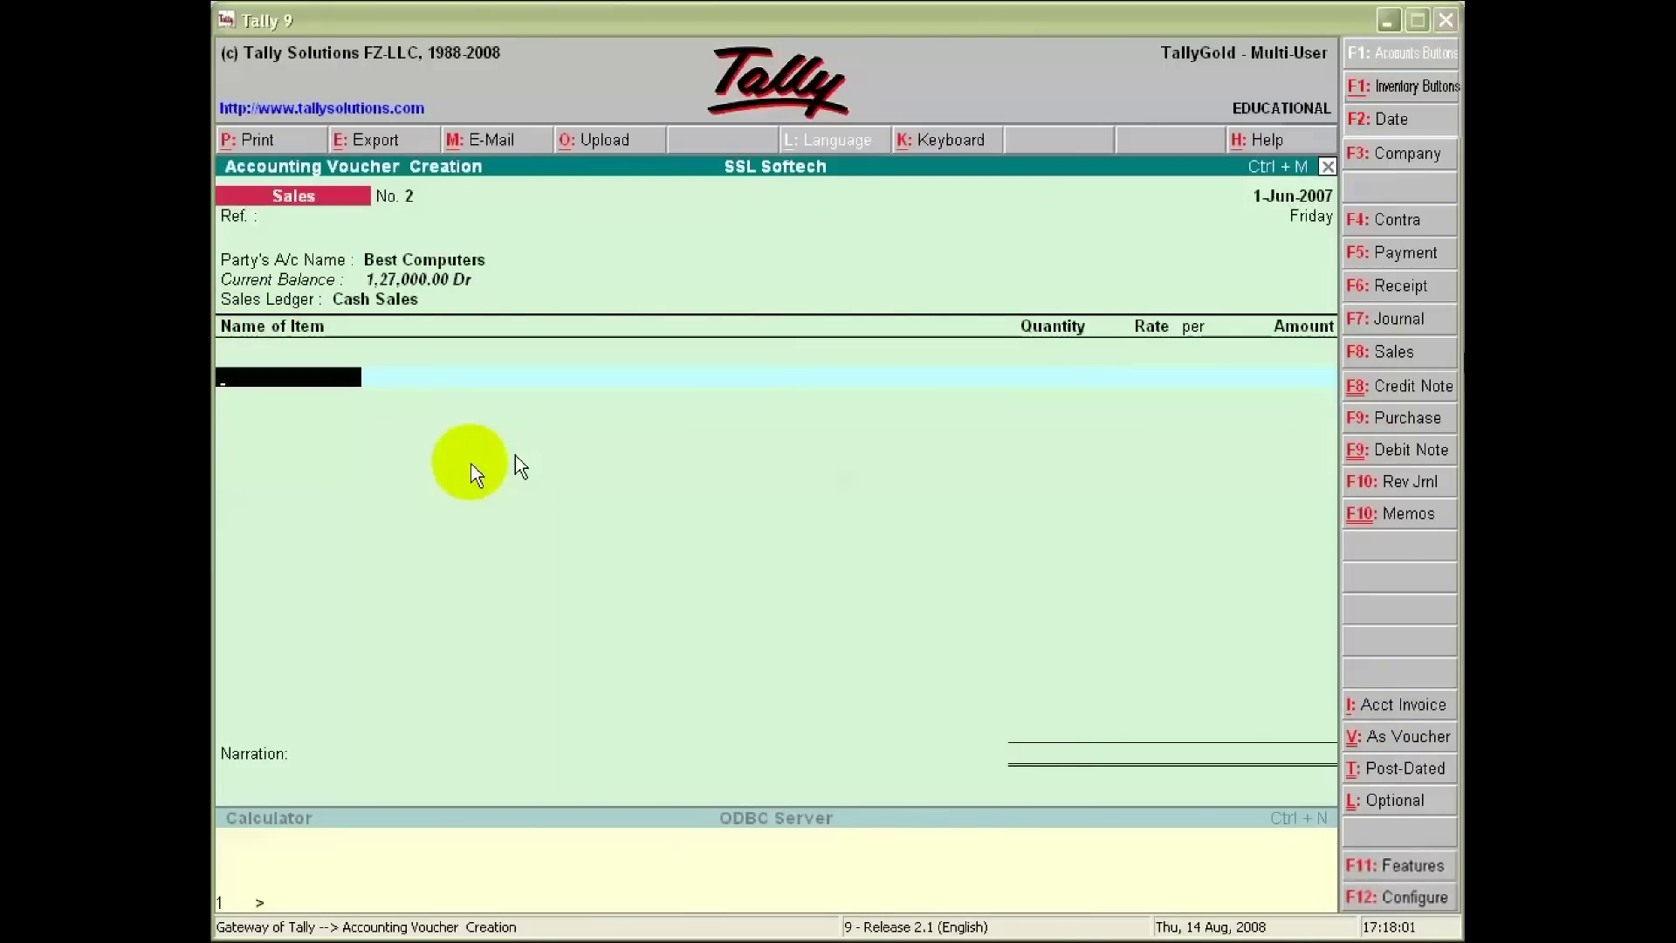
pyautogui.write('D')
pyautogui.press('Return')
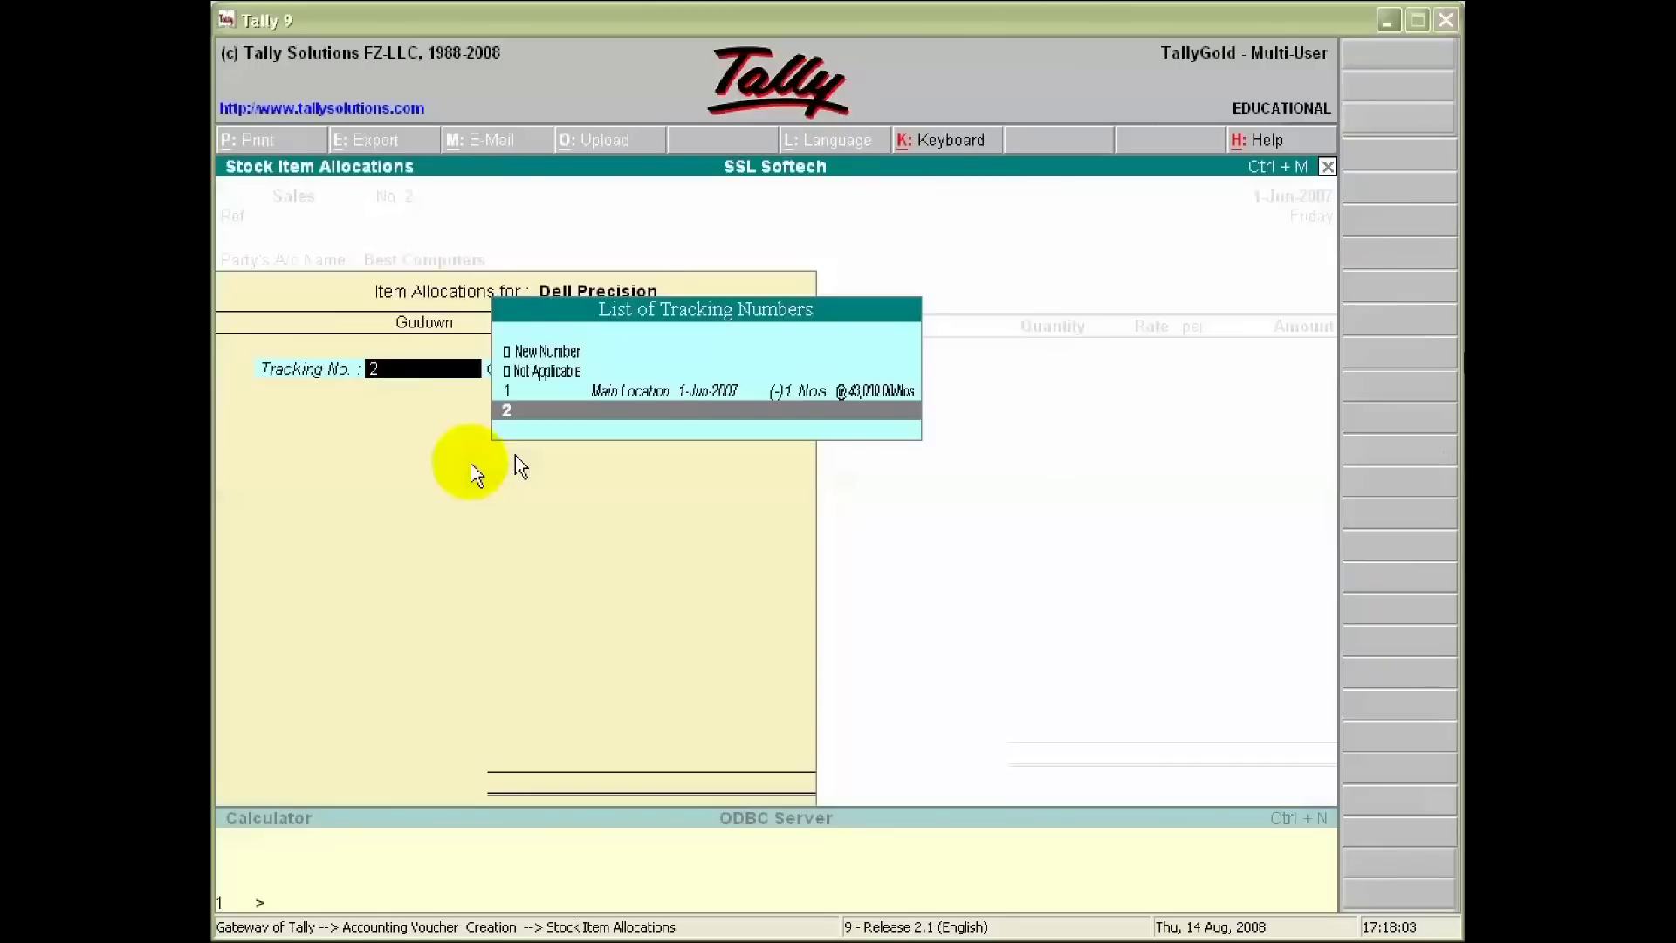
pyautogui.press('Return')
pyautogui.press('Return')
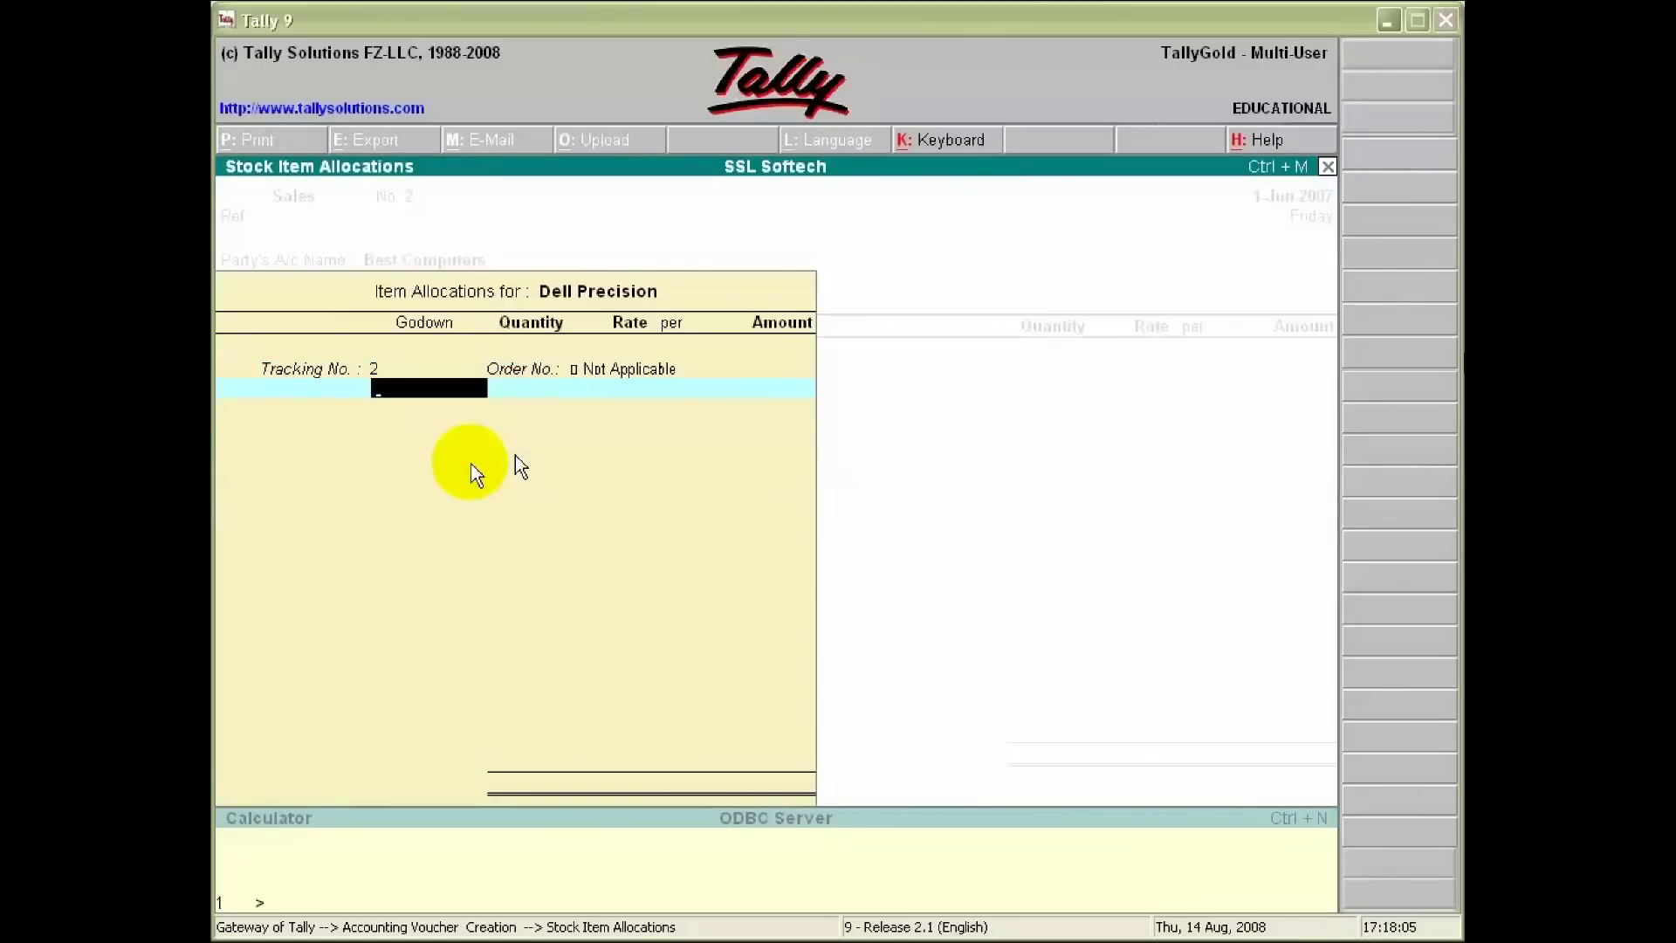
pyautogui.write('M')
pyautogui.press('Return')
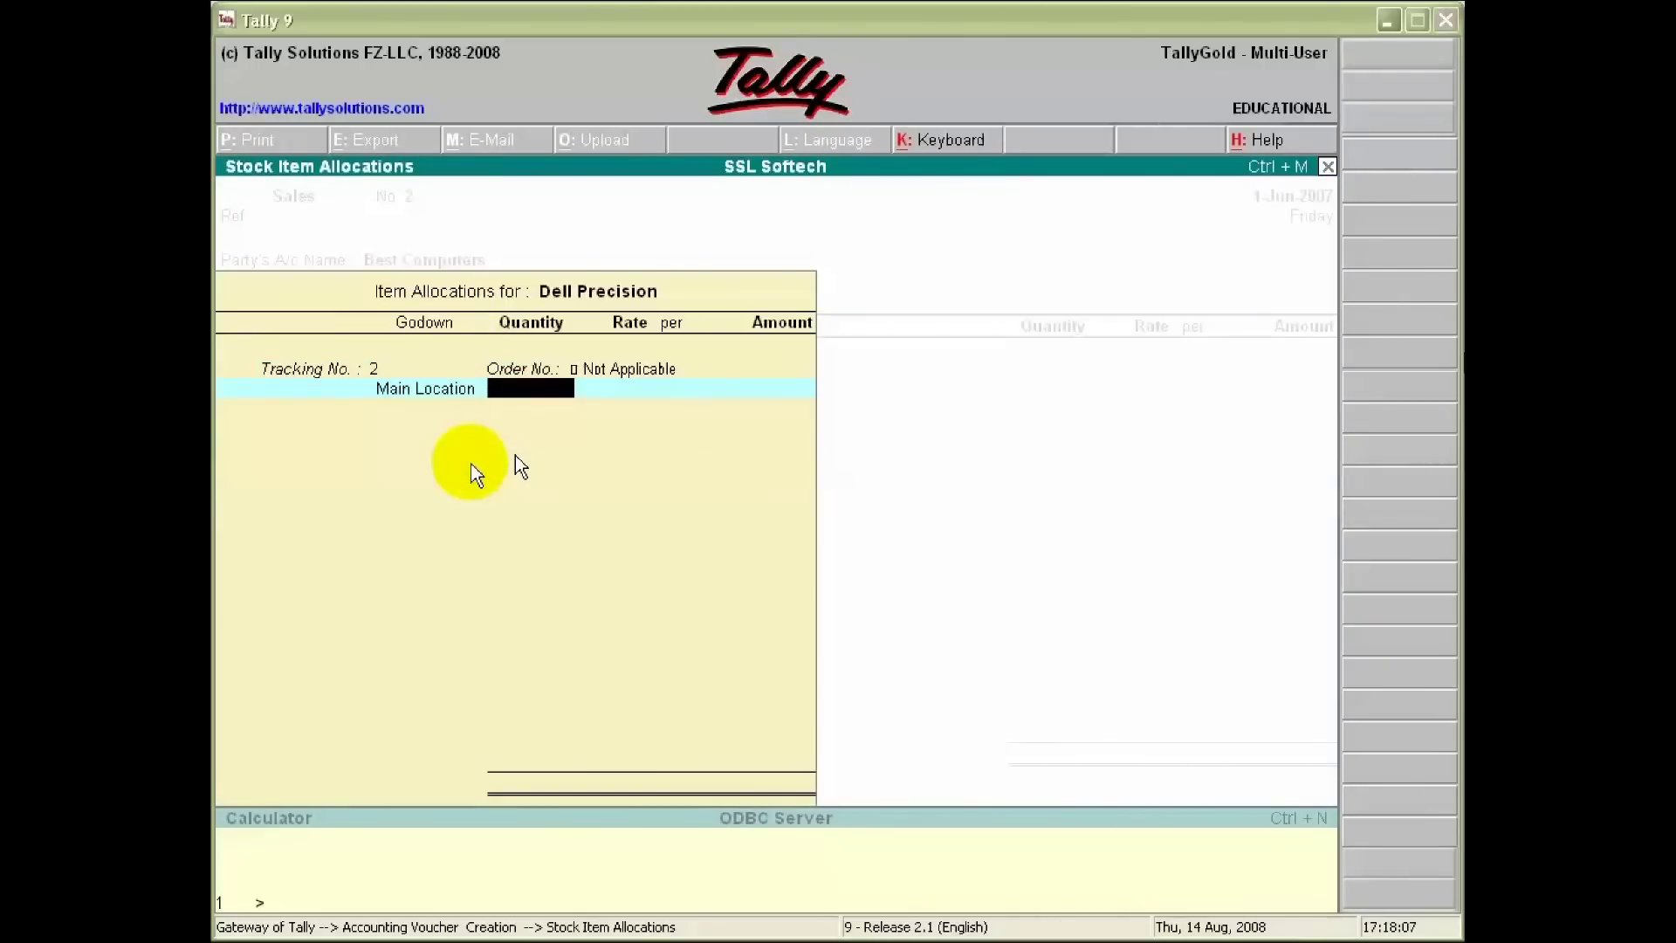
pyautogui.write('1')
pyautogui.press('Return')
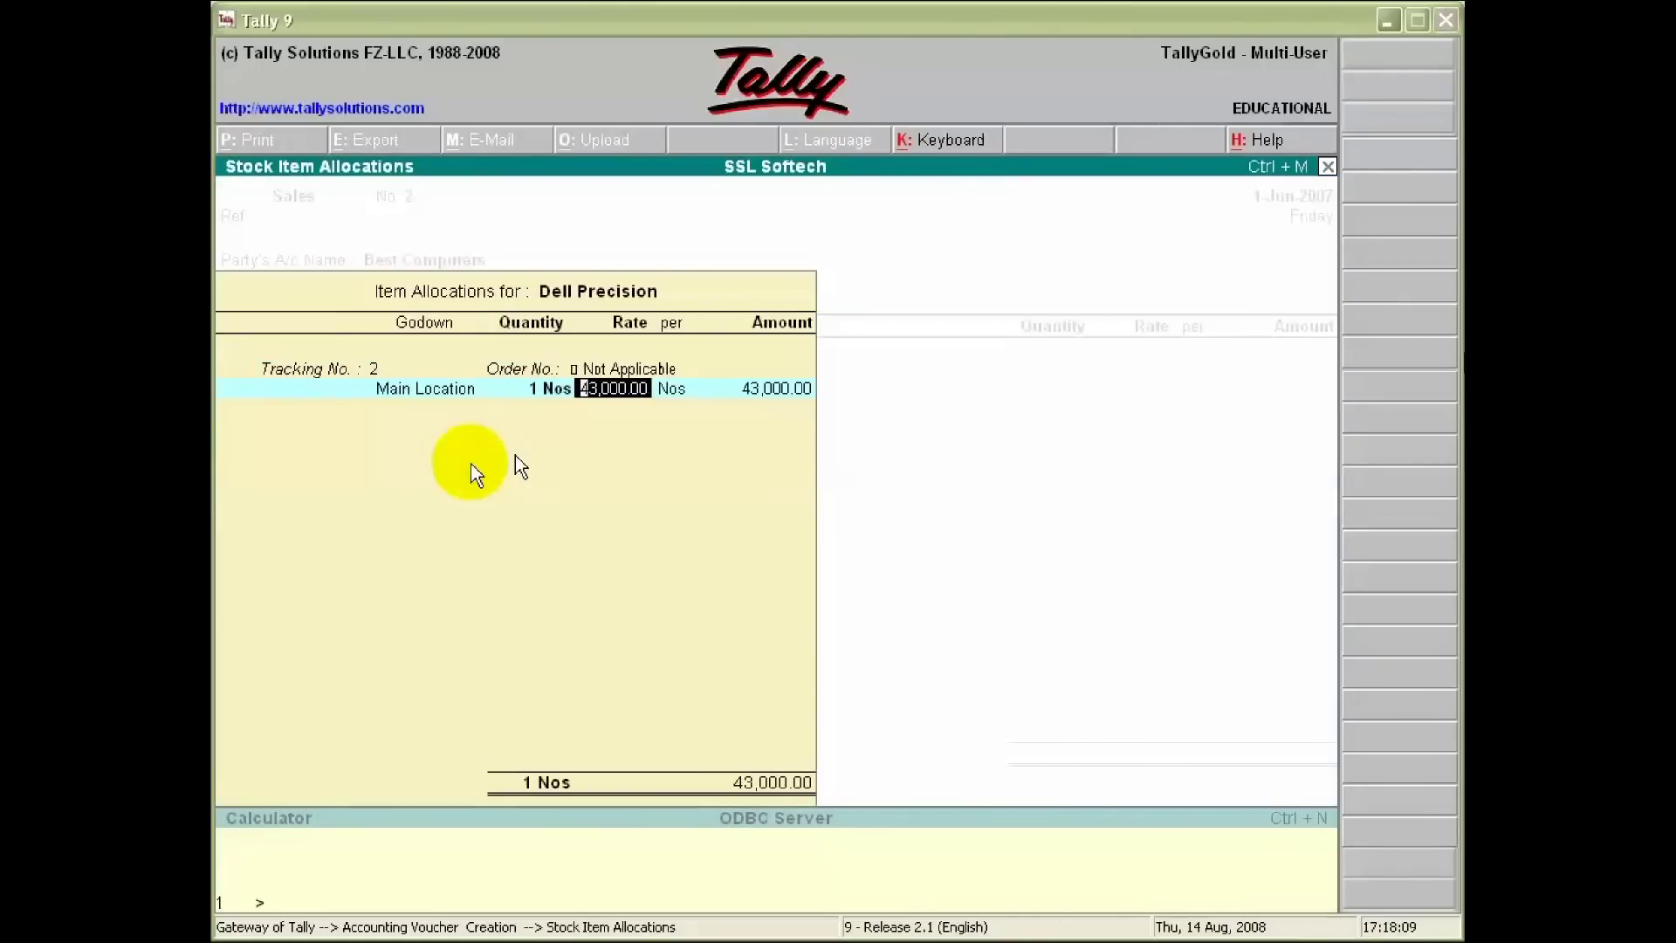
pyautogui.press('Return')
pyautogui.press('Return')
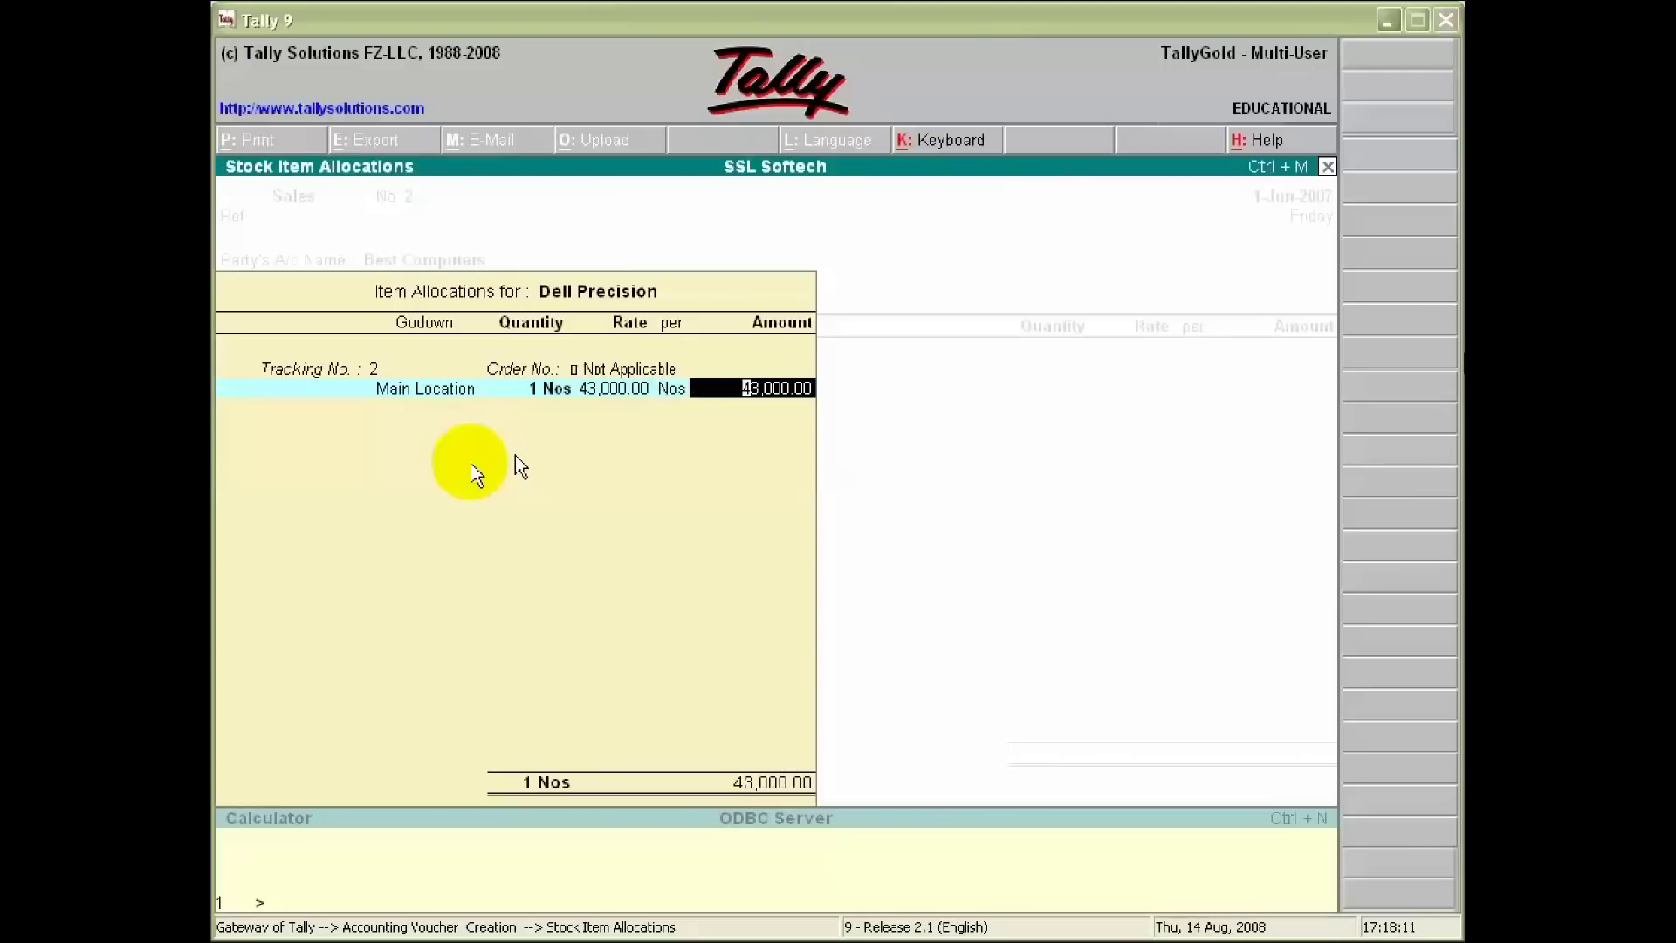
pyautogui.press('Return')
pyautogui.press('Return')
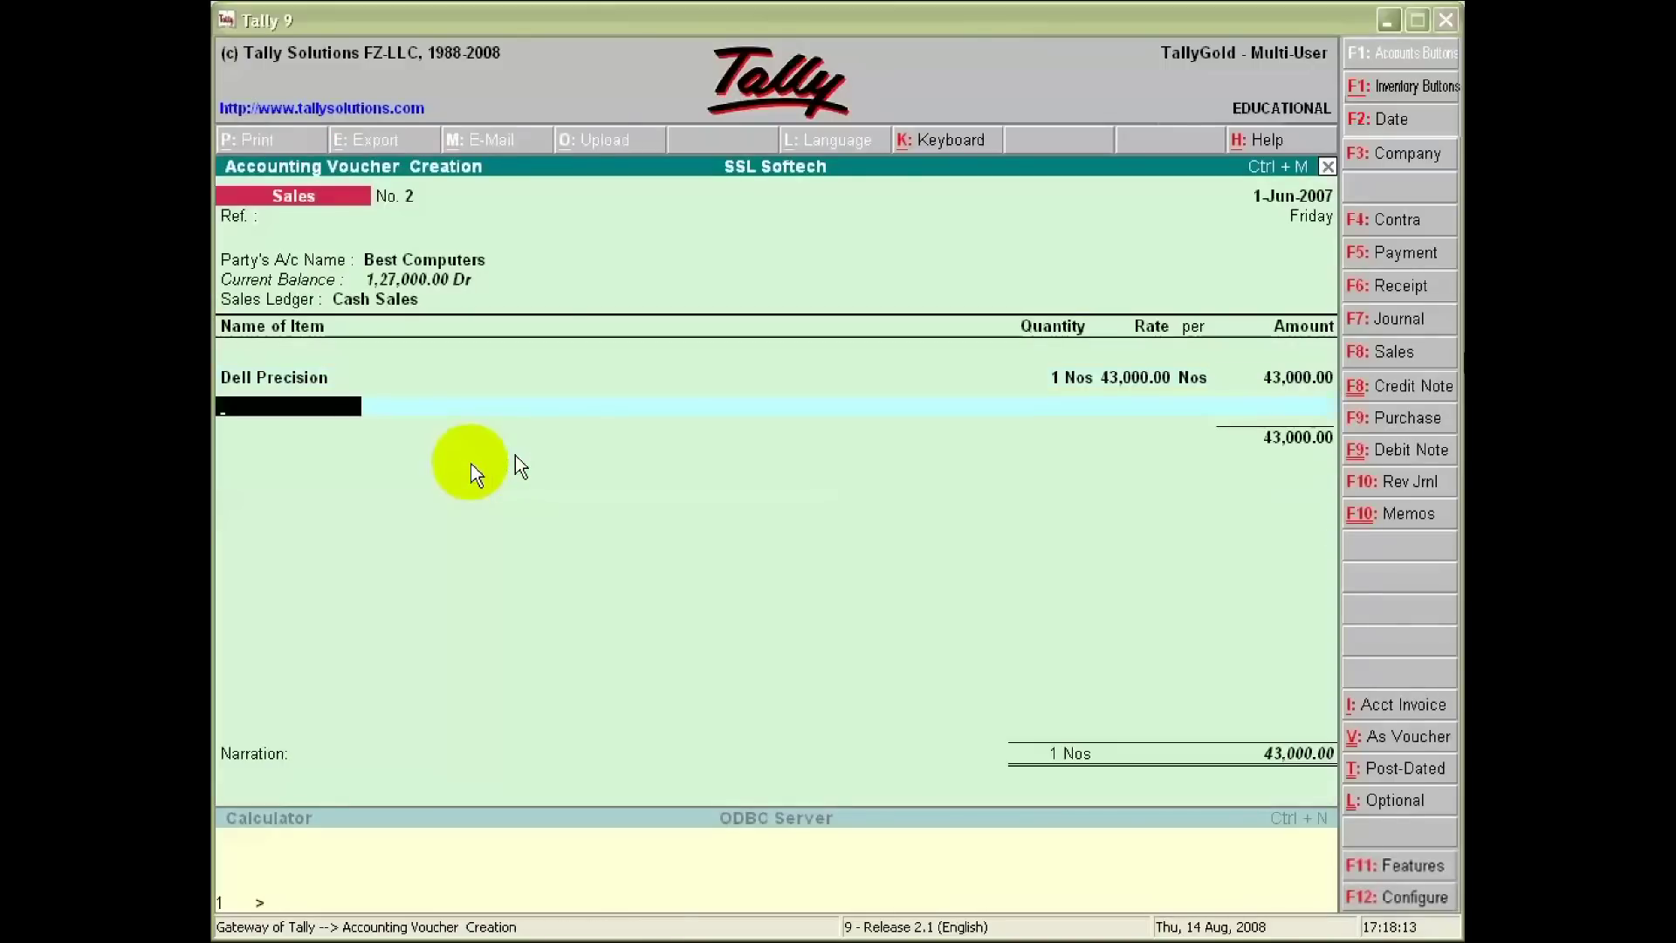
pyautogui.write('l')
# - Add 2 Latitudes from Main Location at 42,000 each and end the item list
pyautogui.press('Return')
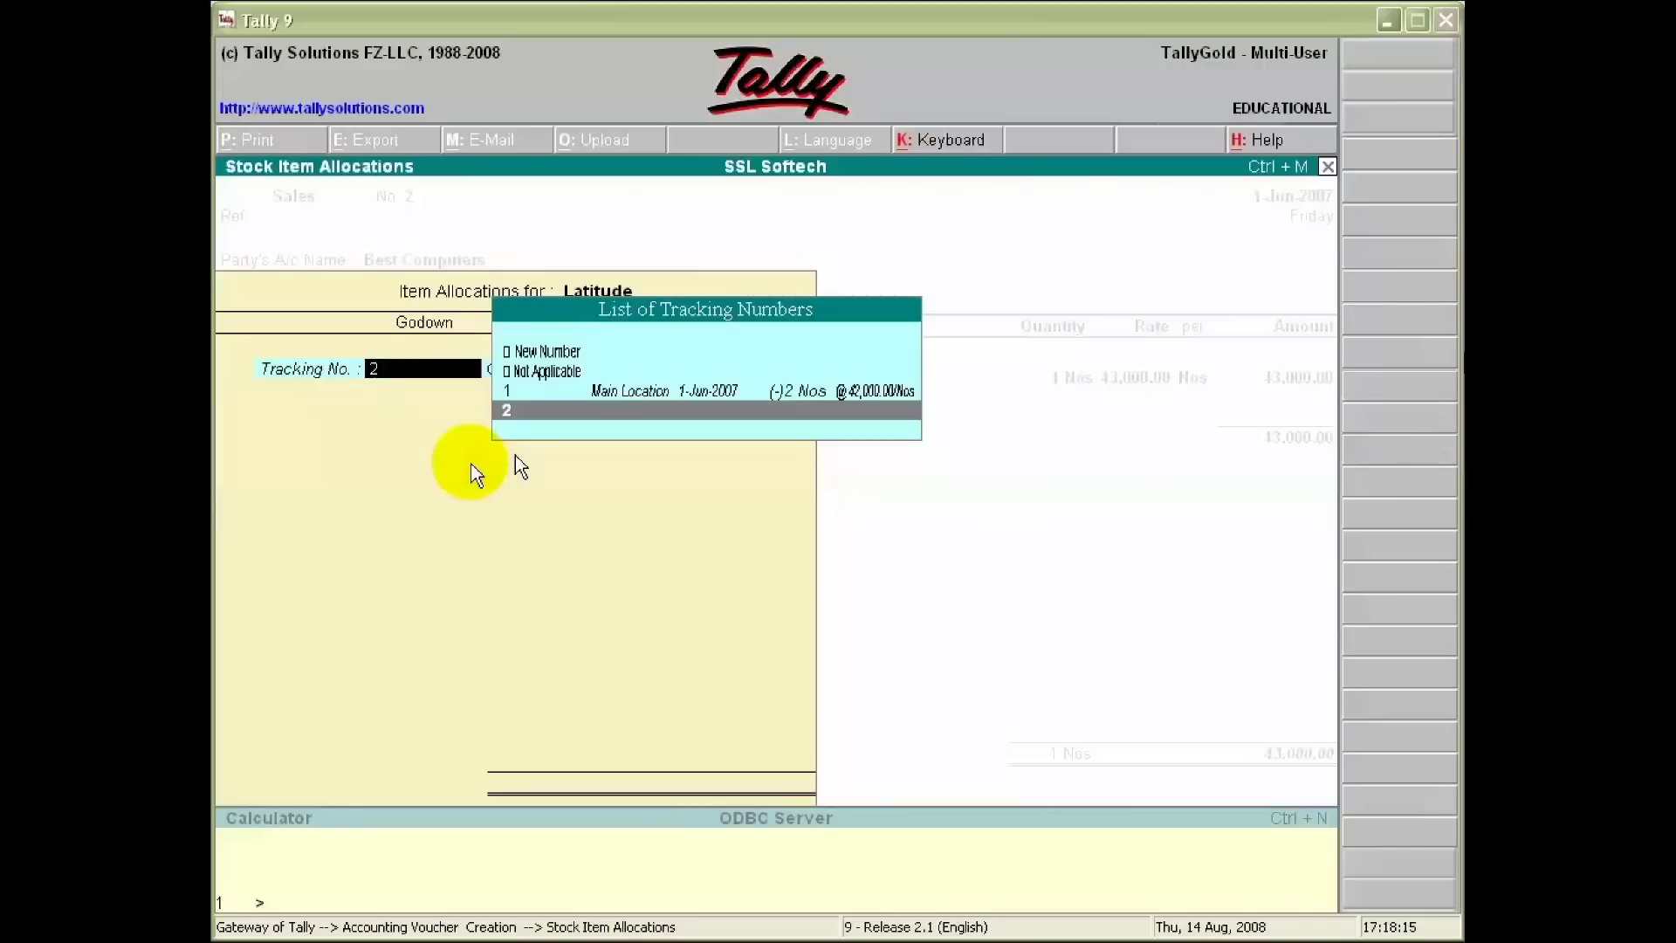
pyautogui.press('Return')
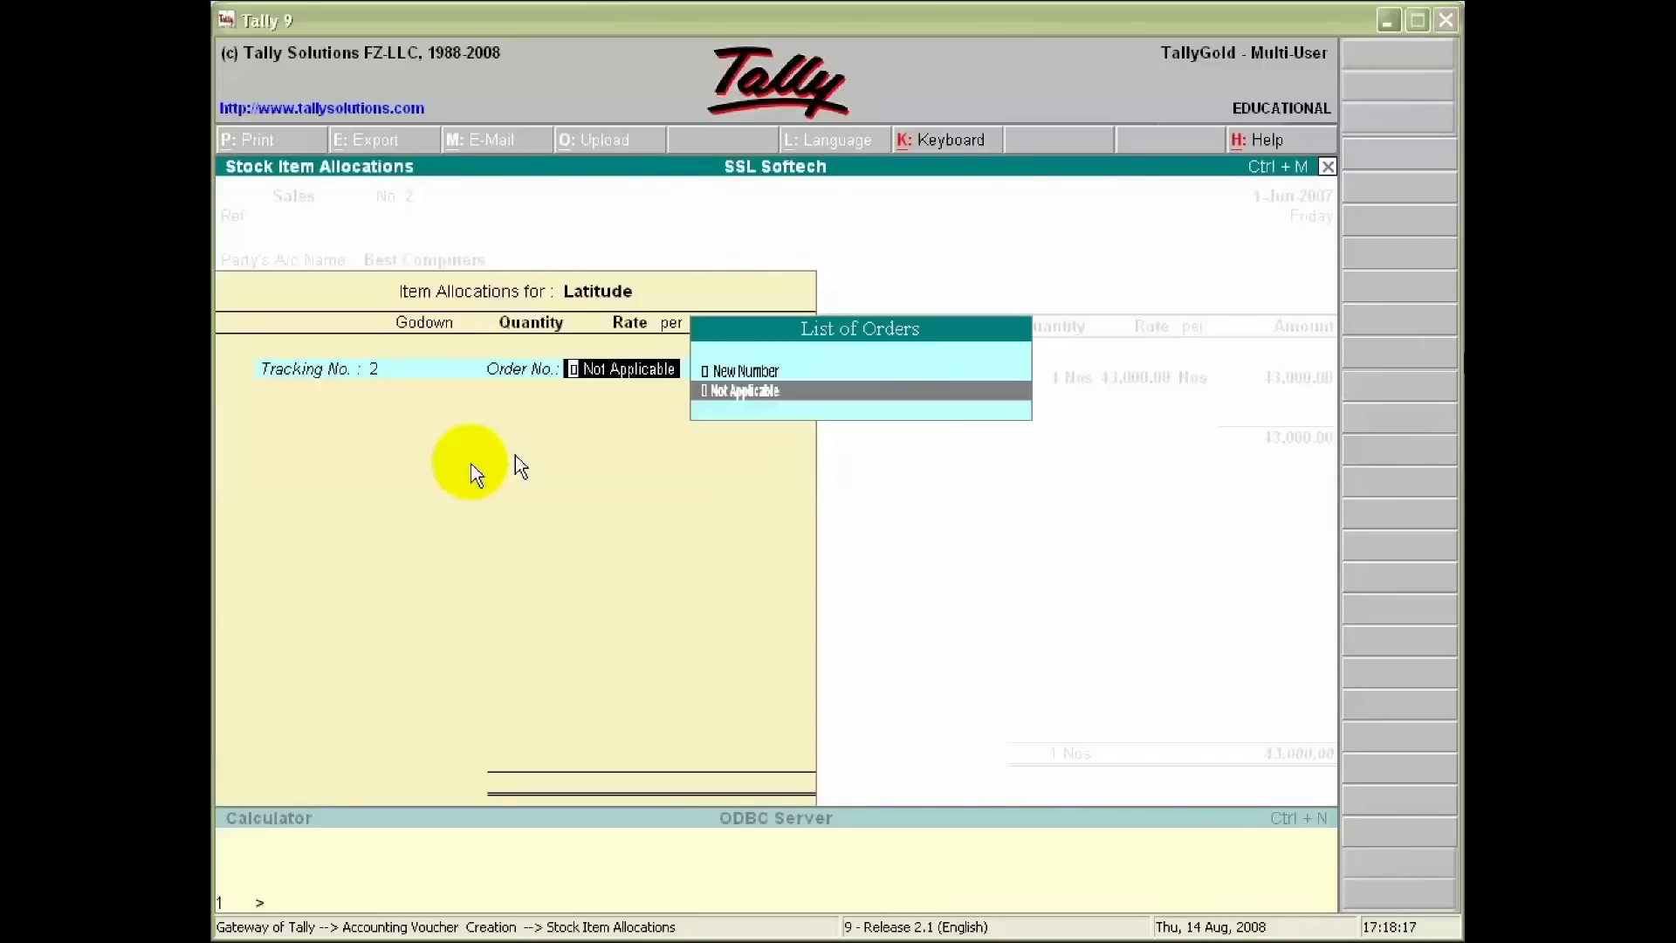
pyautogui.press('Return')
pyautogui.write('m')
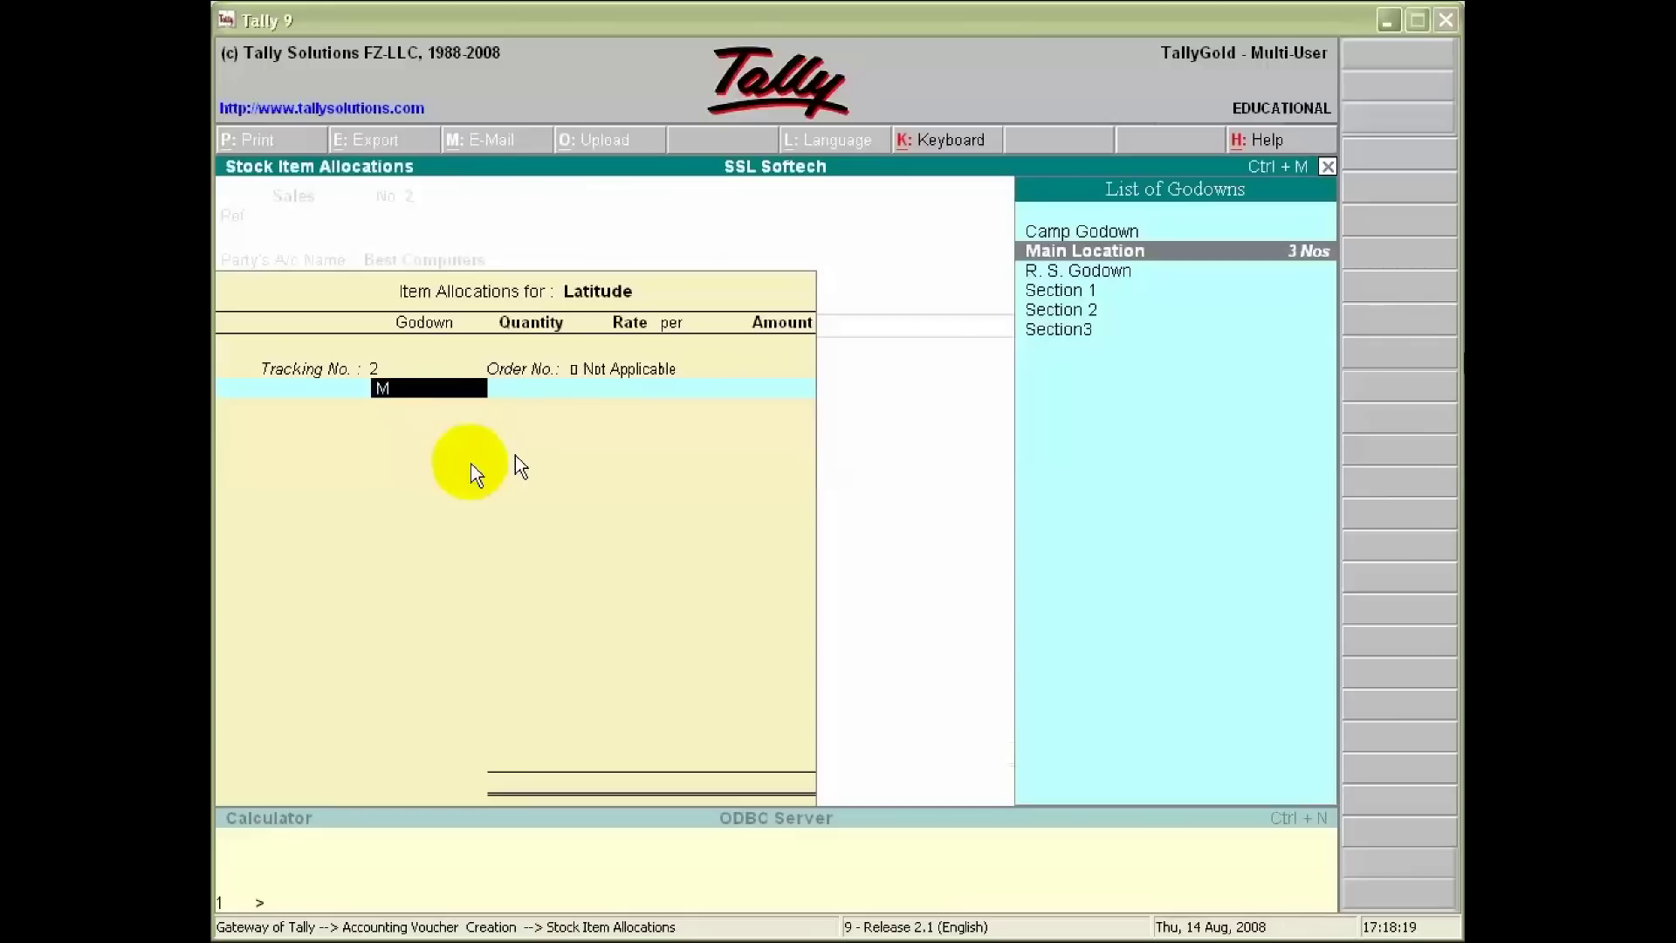
pyautogui.press('Return')
pyautogui.press('Return')
pyautogui.write('42000')
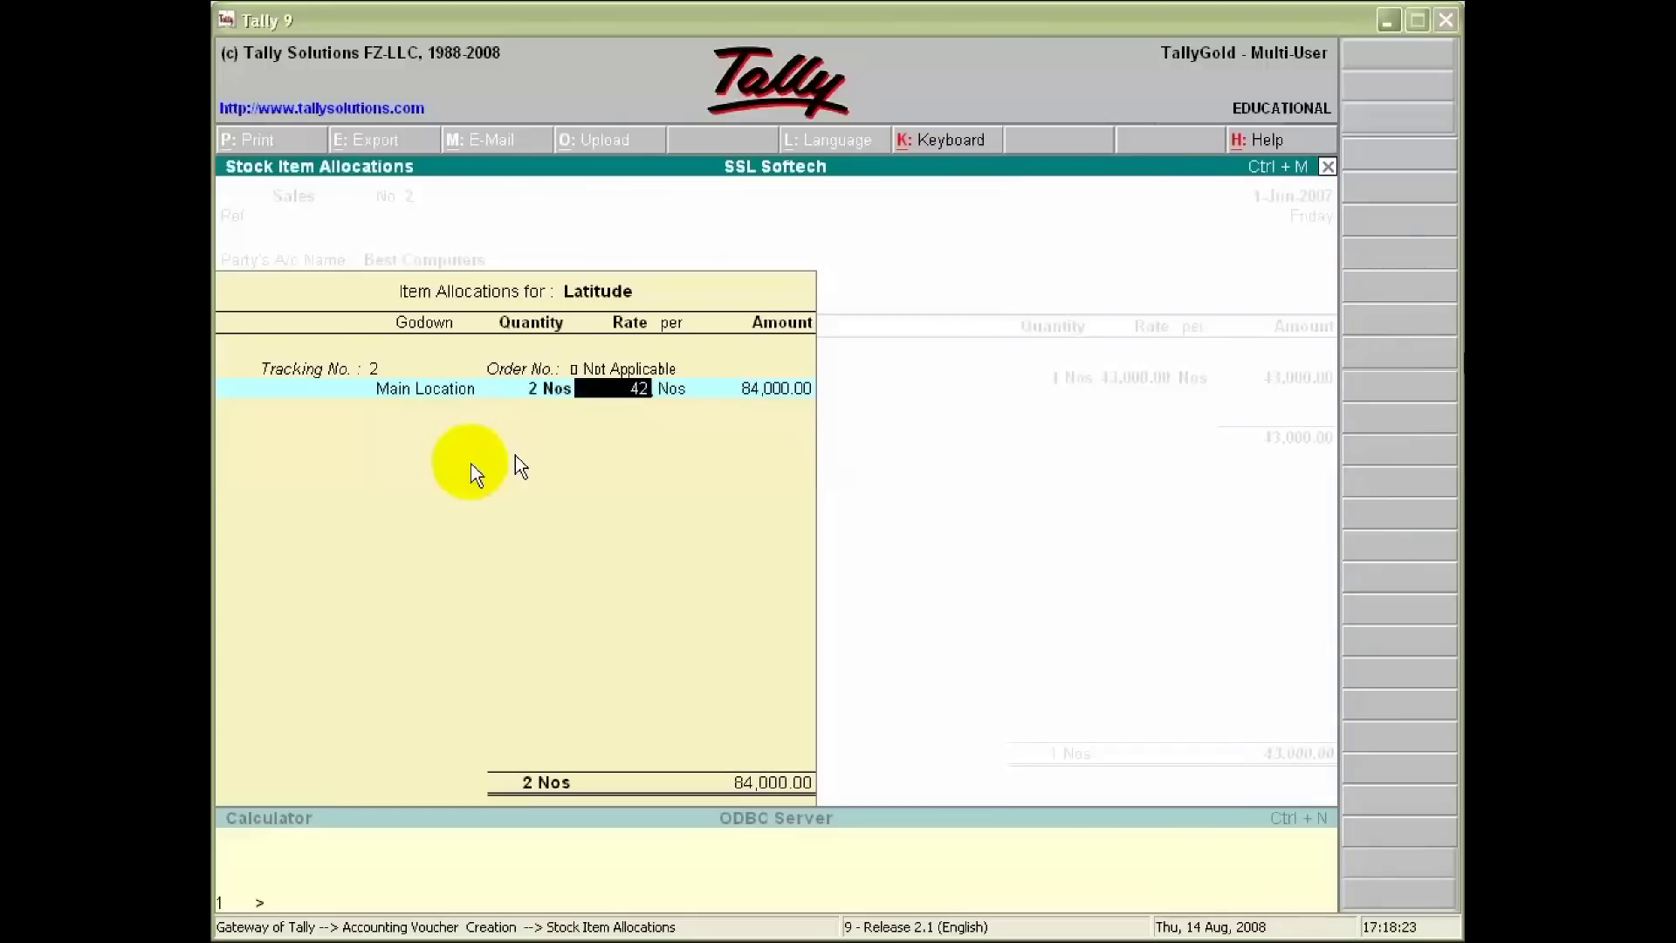
pyautogui.press('Return')
pyautogui.press('Return')
pyautogui.press('Return')
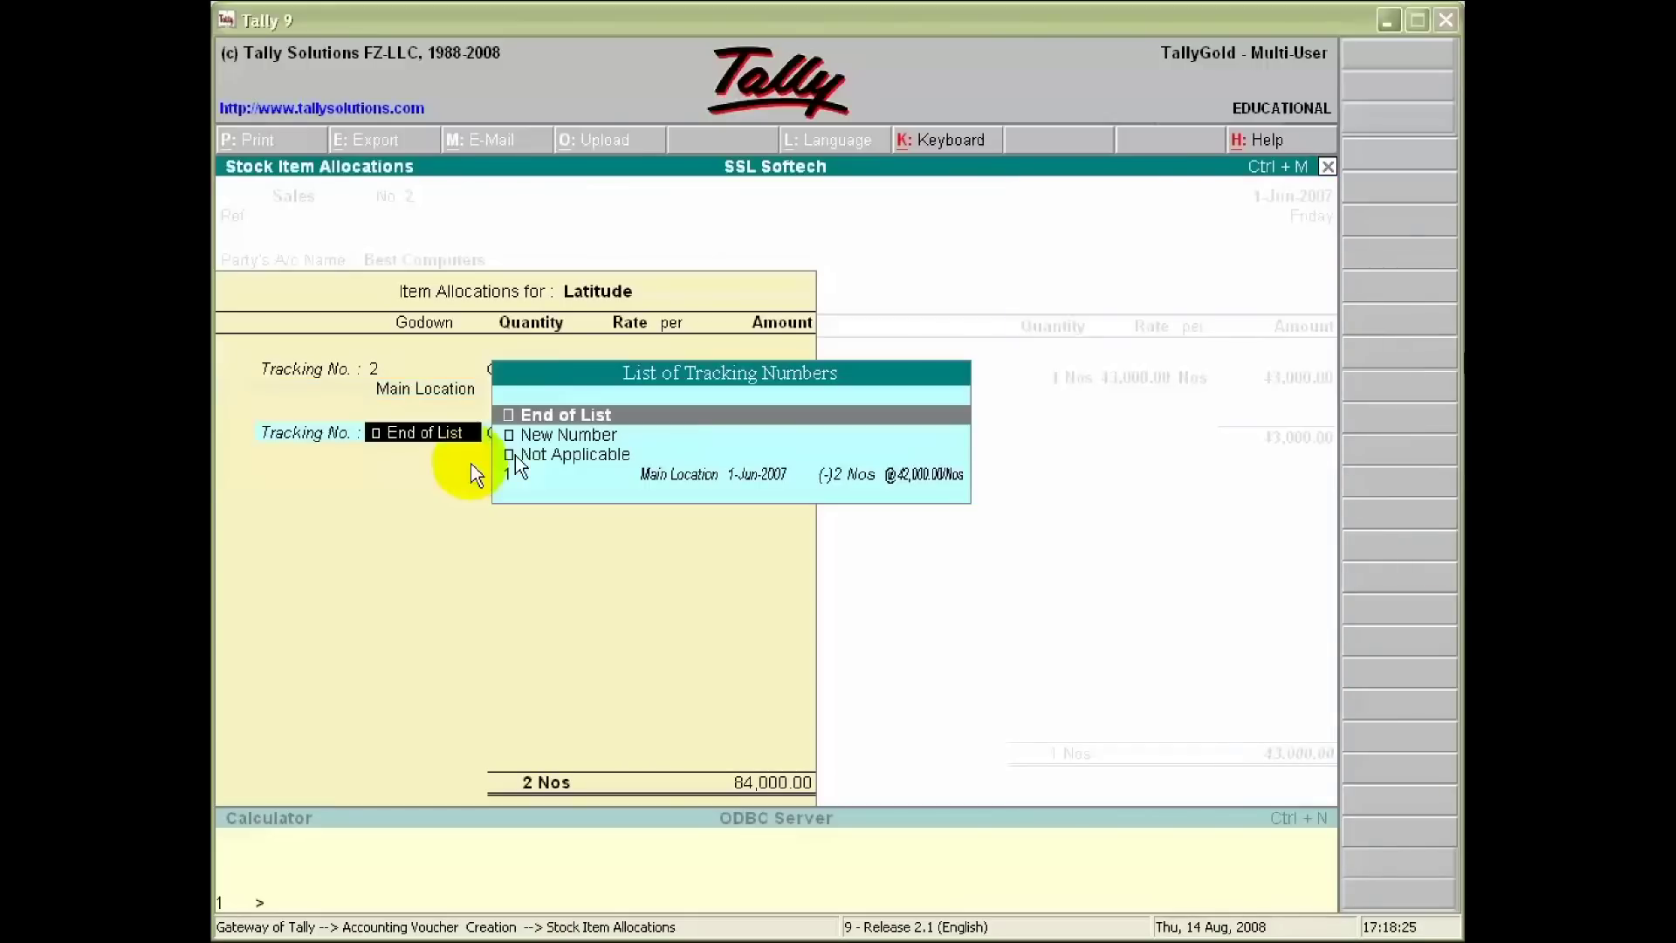
pyautogui.press('Return')
pyautogui.press('Return')
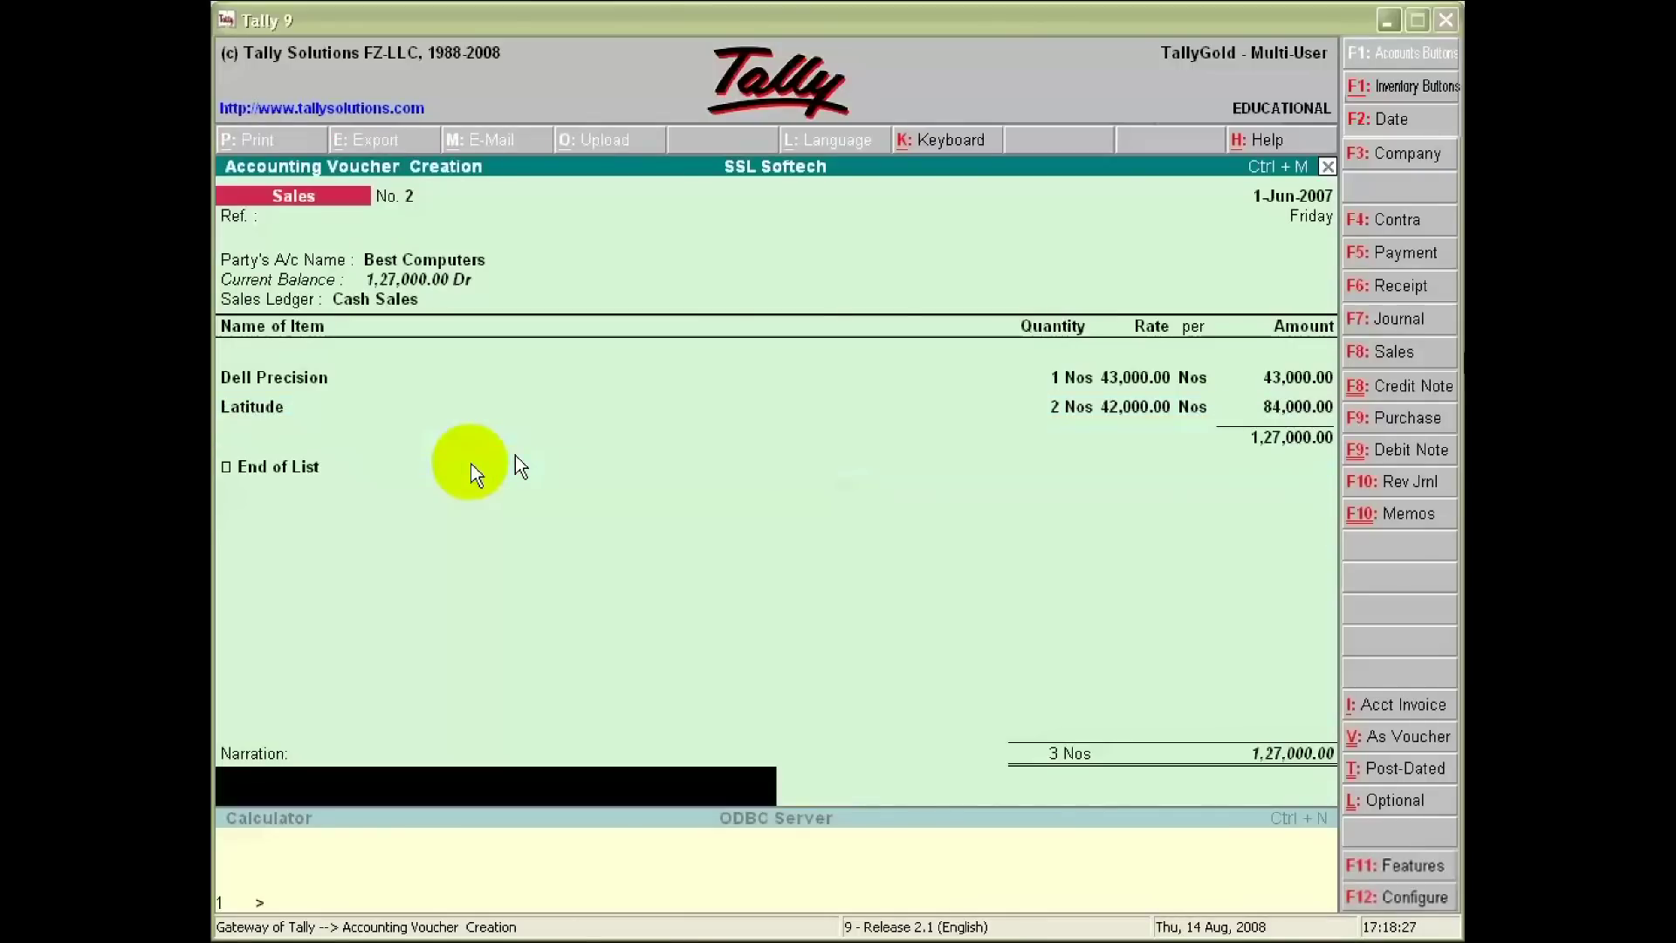
pyautogui.press('Return')
pyautogui.press('Return')
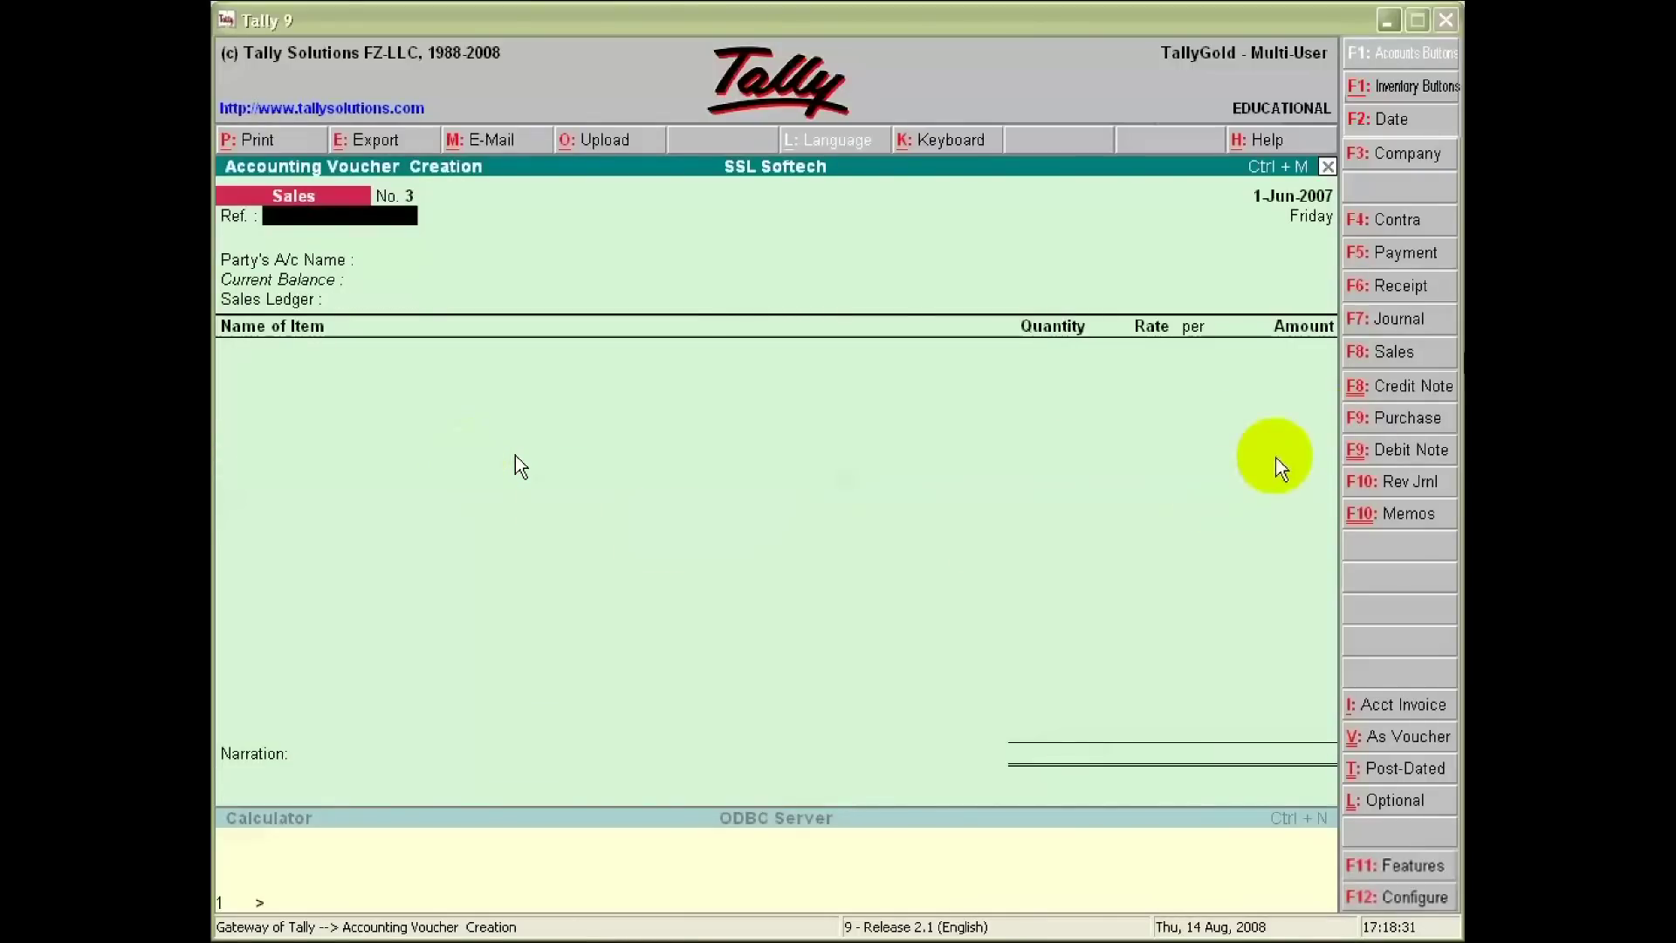
# - Start Purchase voucher No. 1 crediting Best Computers with 6,500.00
pyautogui.click(1408, 419)
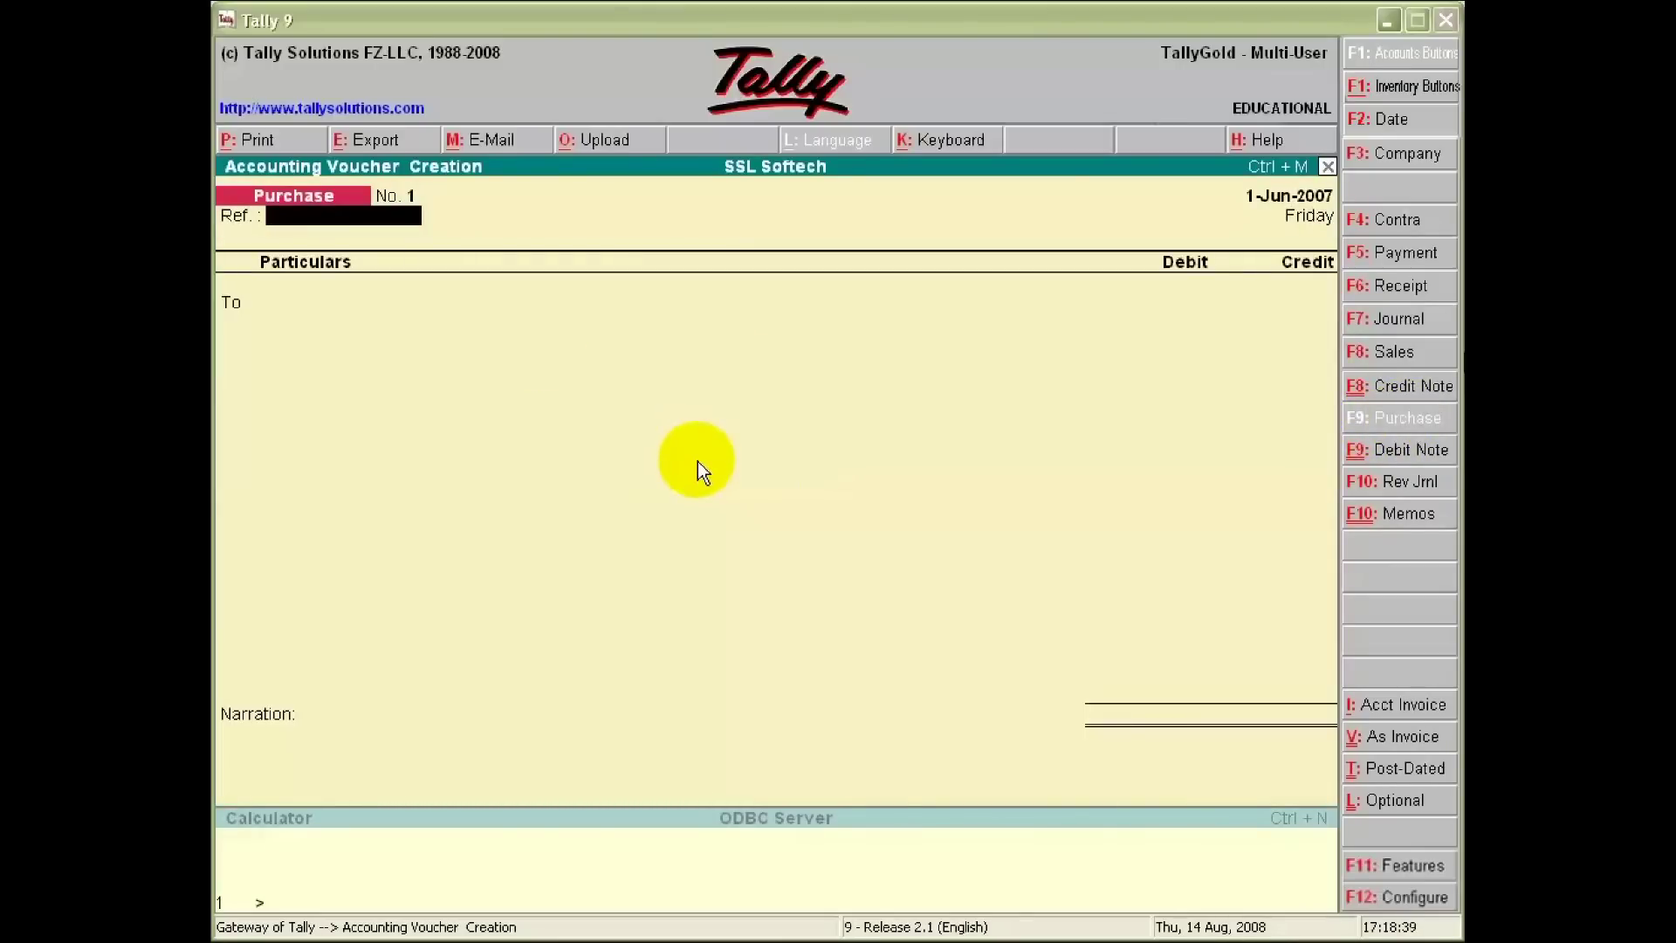
pyautogui.press('Return')
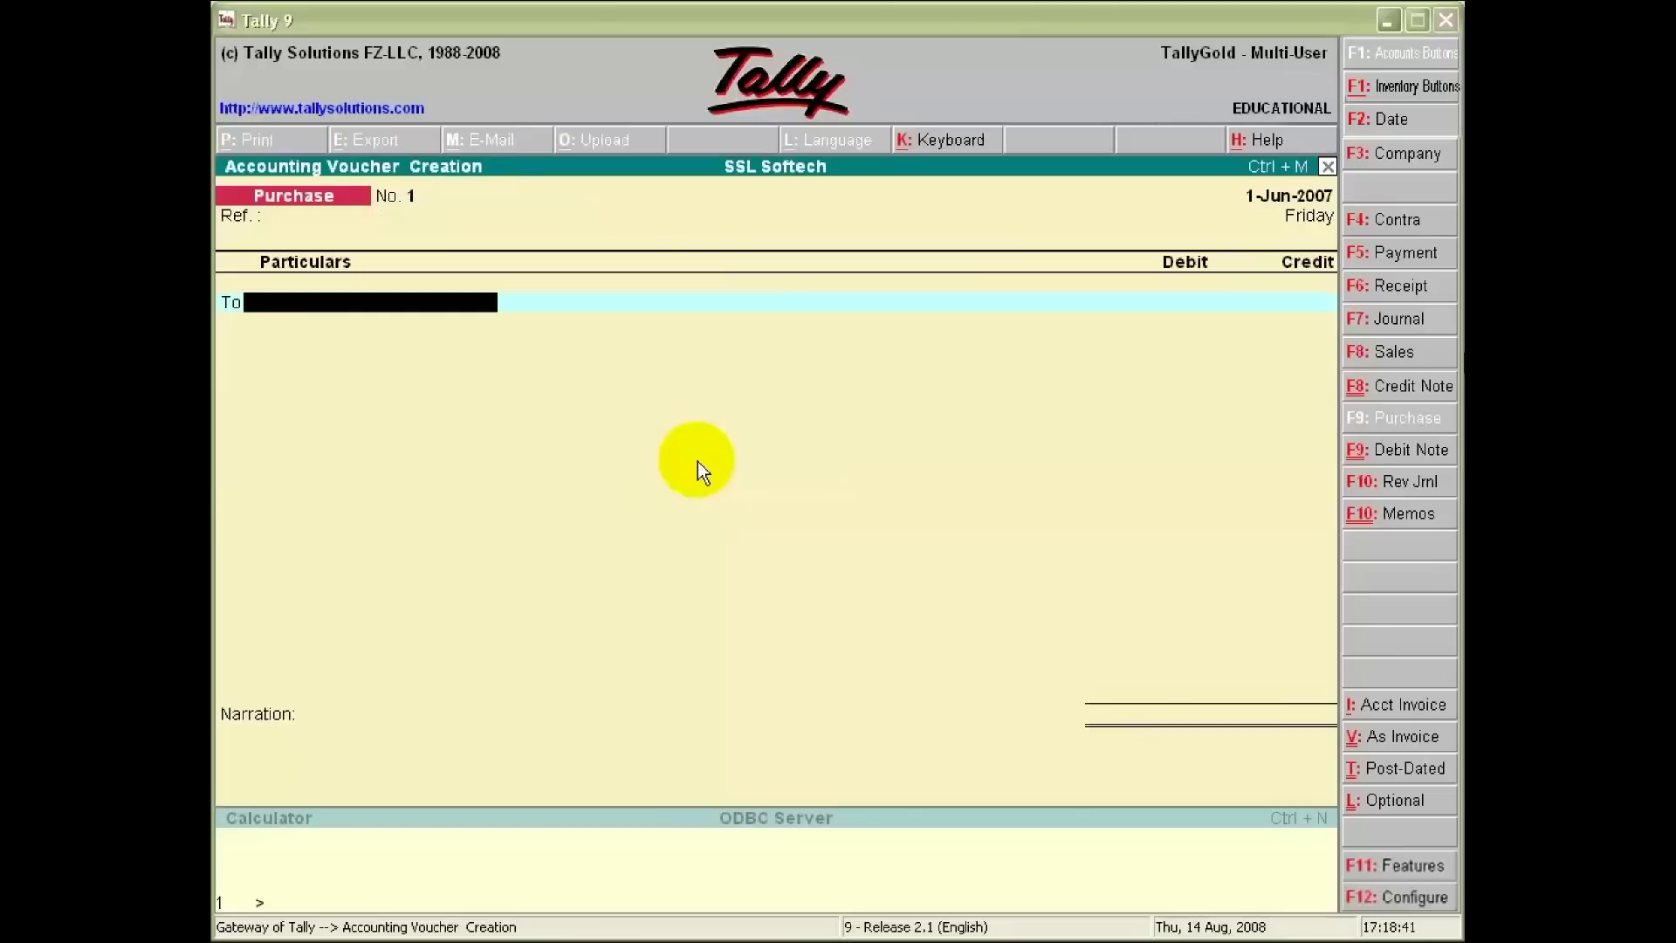
pyautogui.write('B')
pyautogui.press('Return')
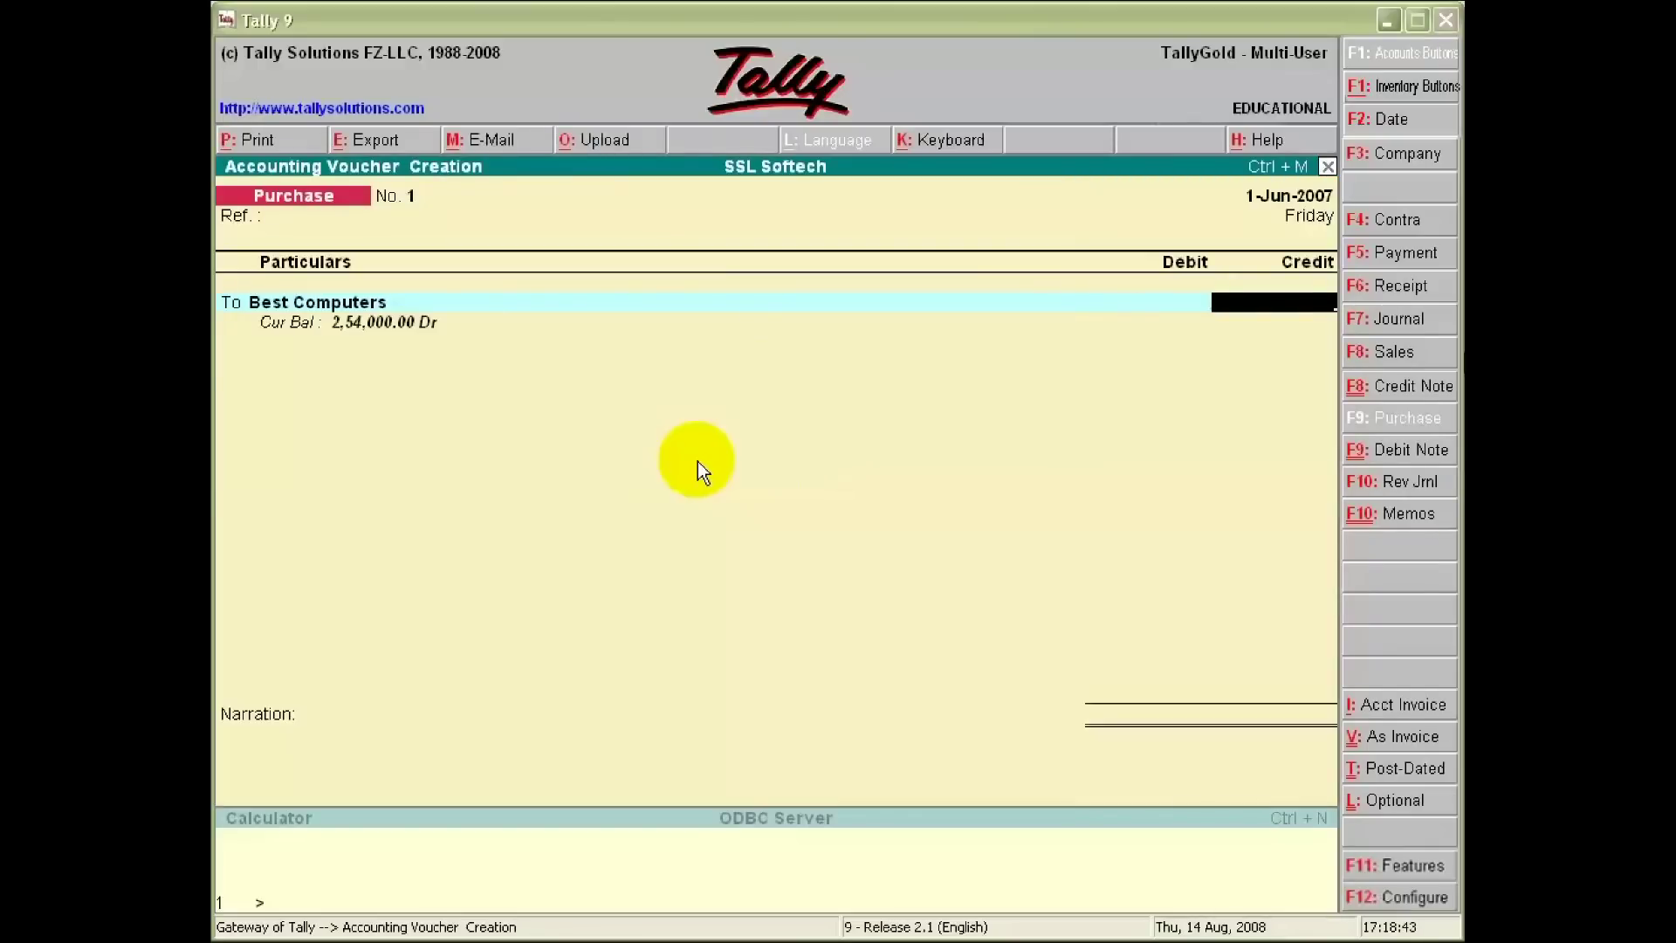
pyautogui.write('6500')
pyautogui.press('Return')
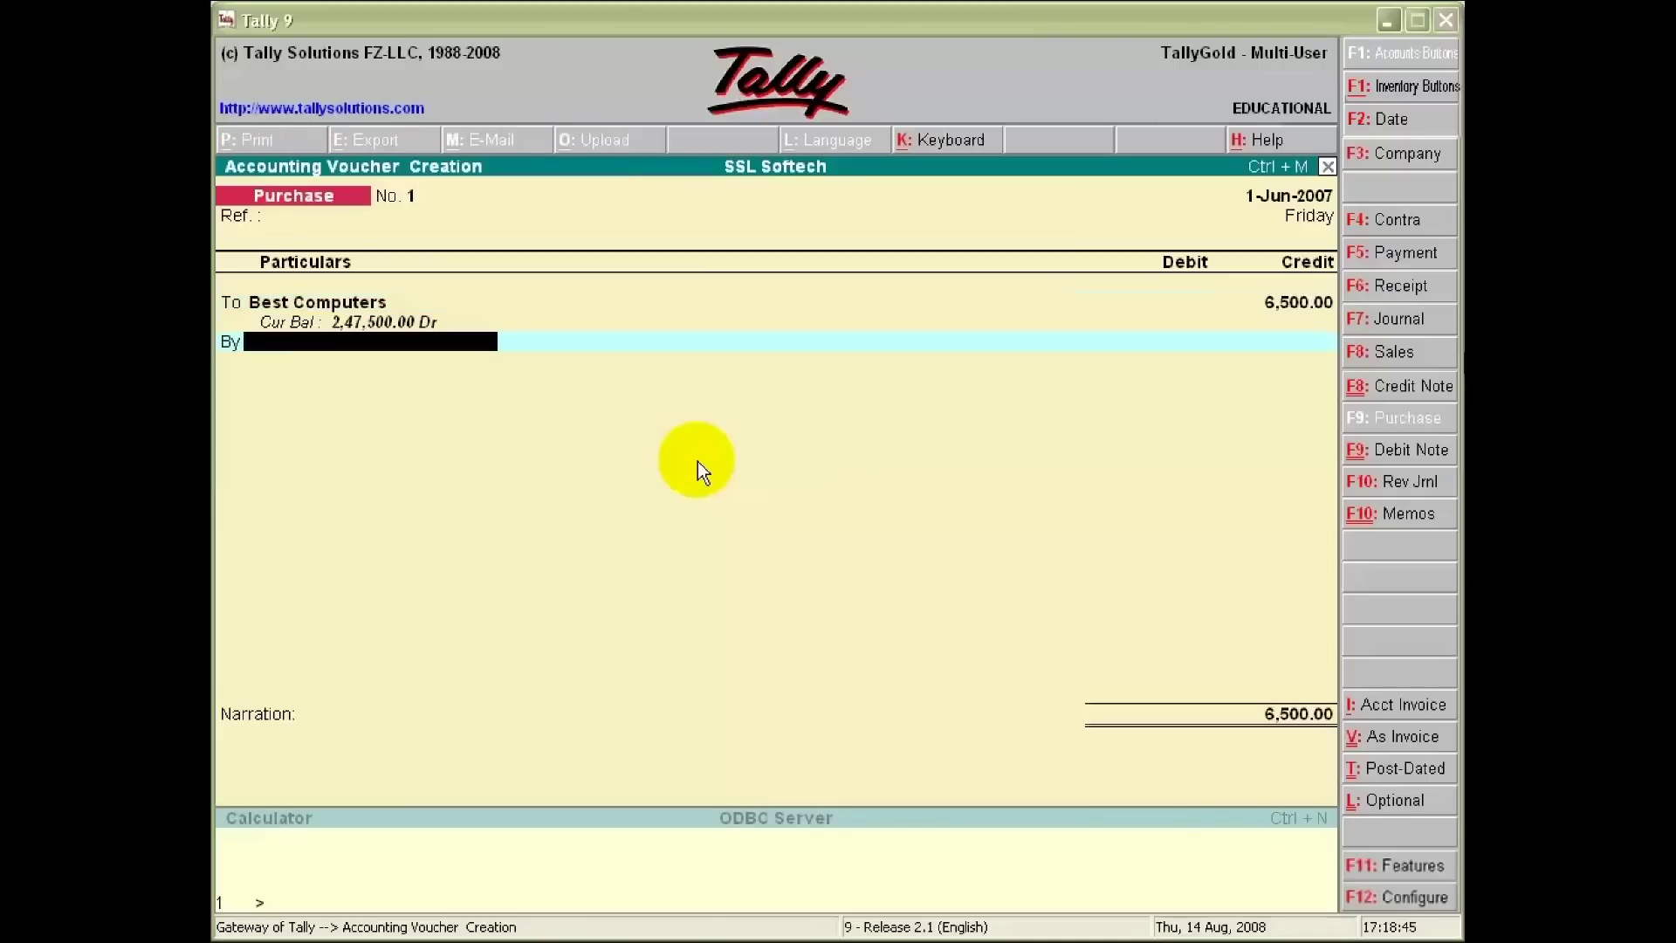
pyautogui.write('Cas')
pyautogui.press('super')
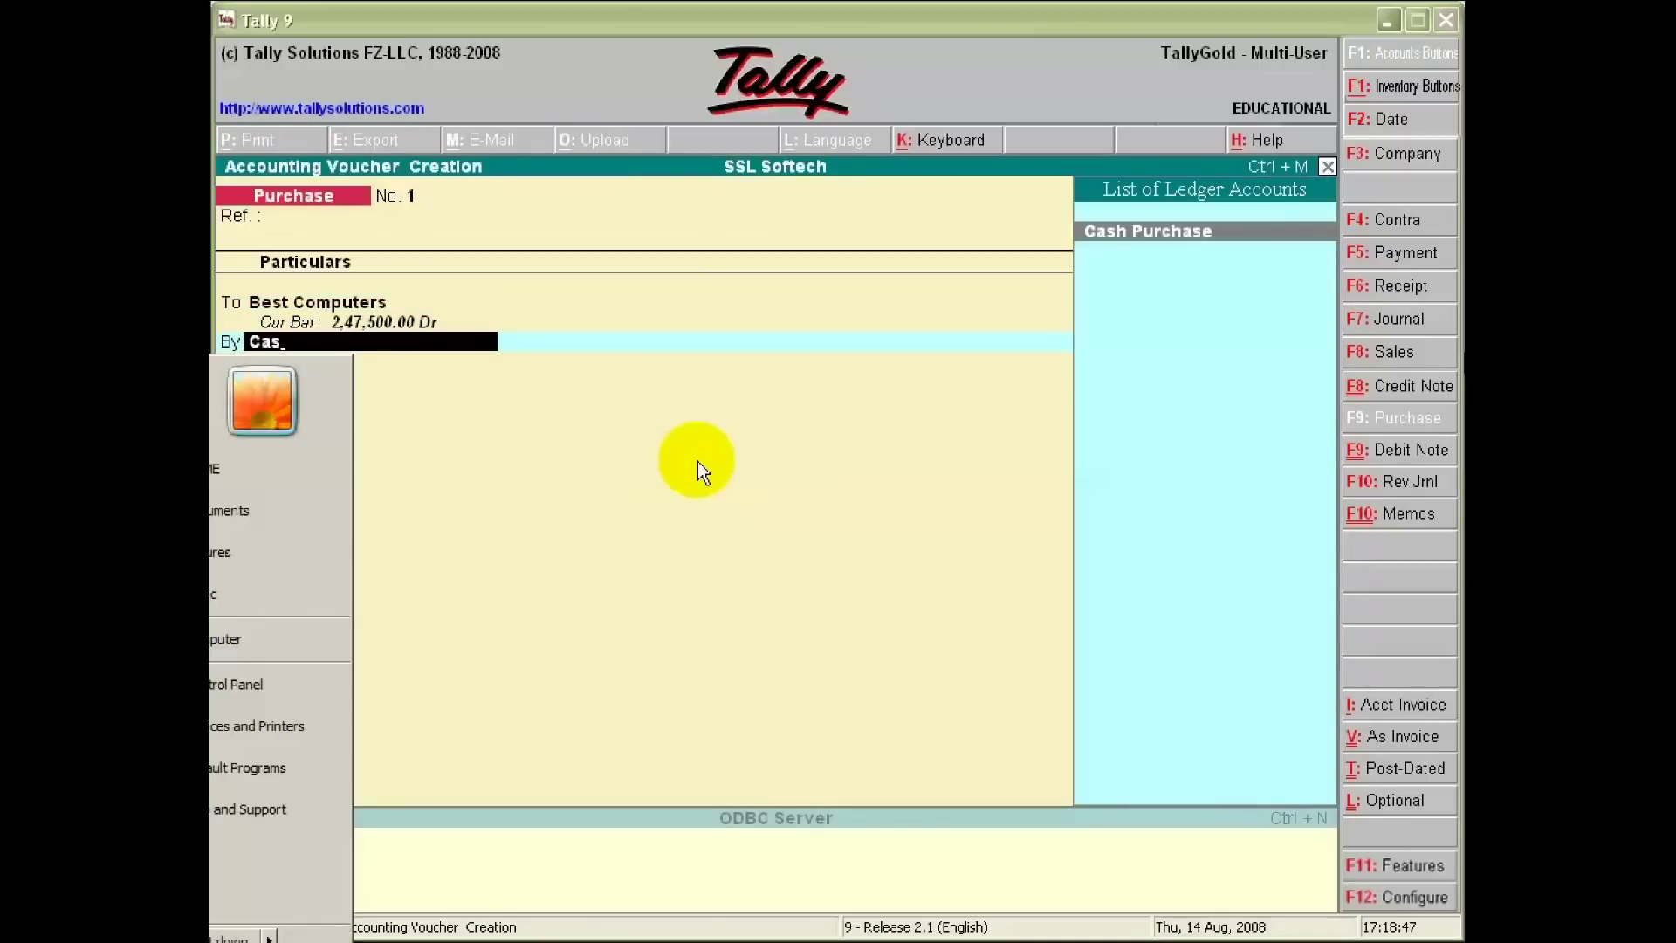
# - Debit Cash Purchase, allocating 3 Motherboards (tracking 1) to Camp Godown at 2,000 each
pyautogui.press('Return')
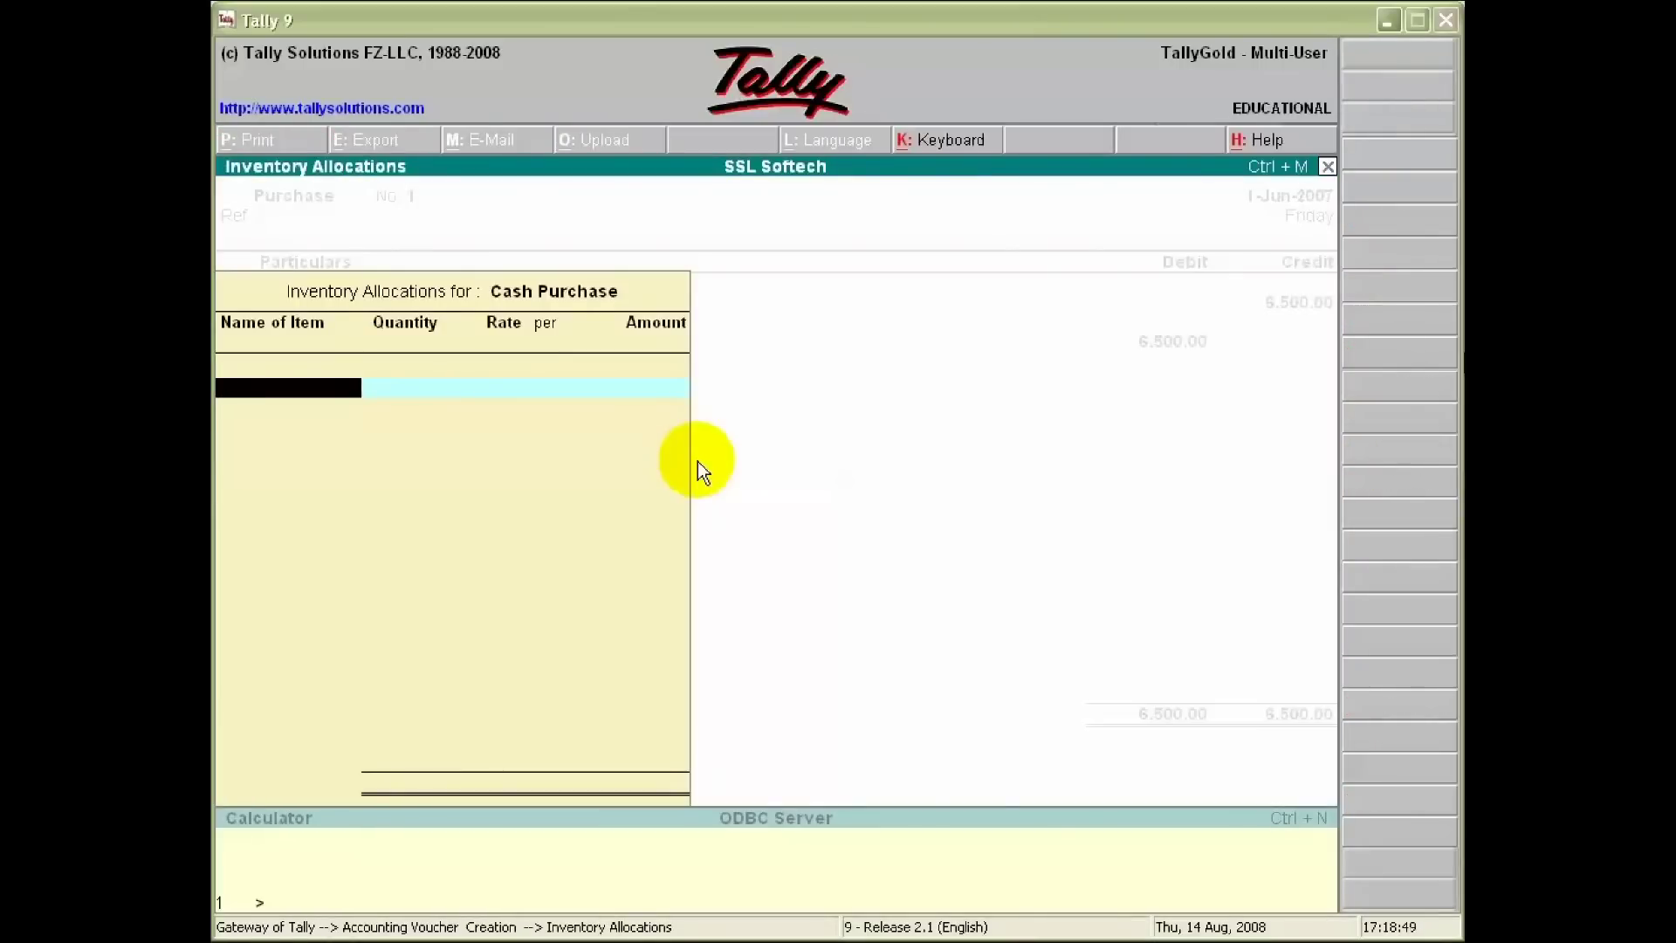
pyautogui.write('M')
pyautogui.press('Return')
pyautogui.write('1')
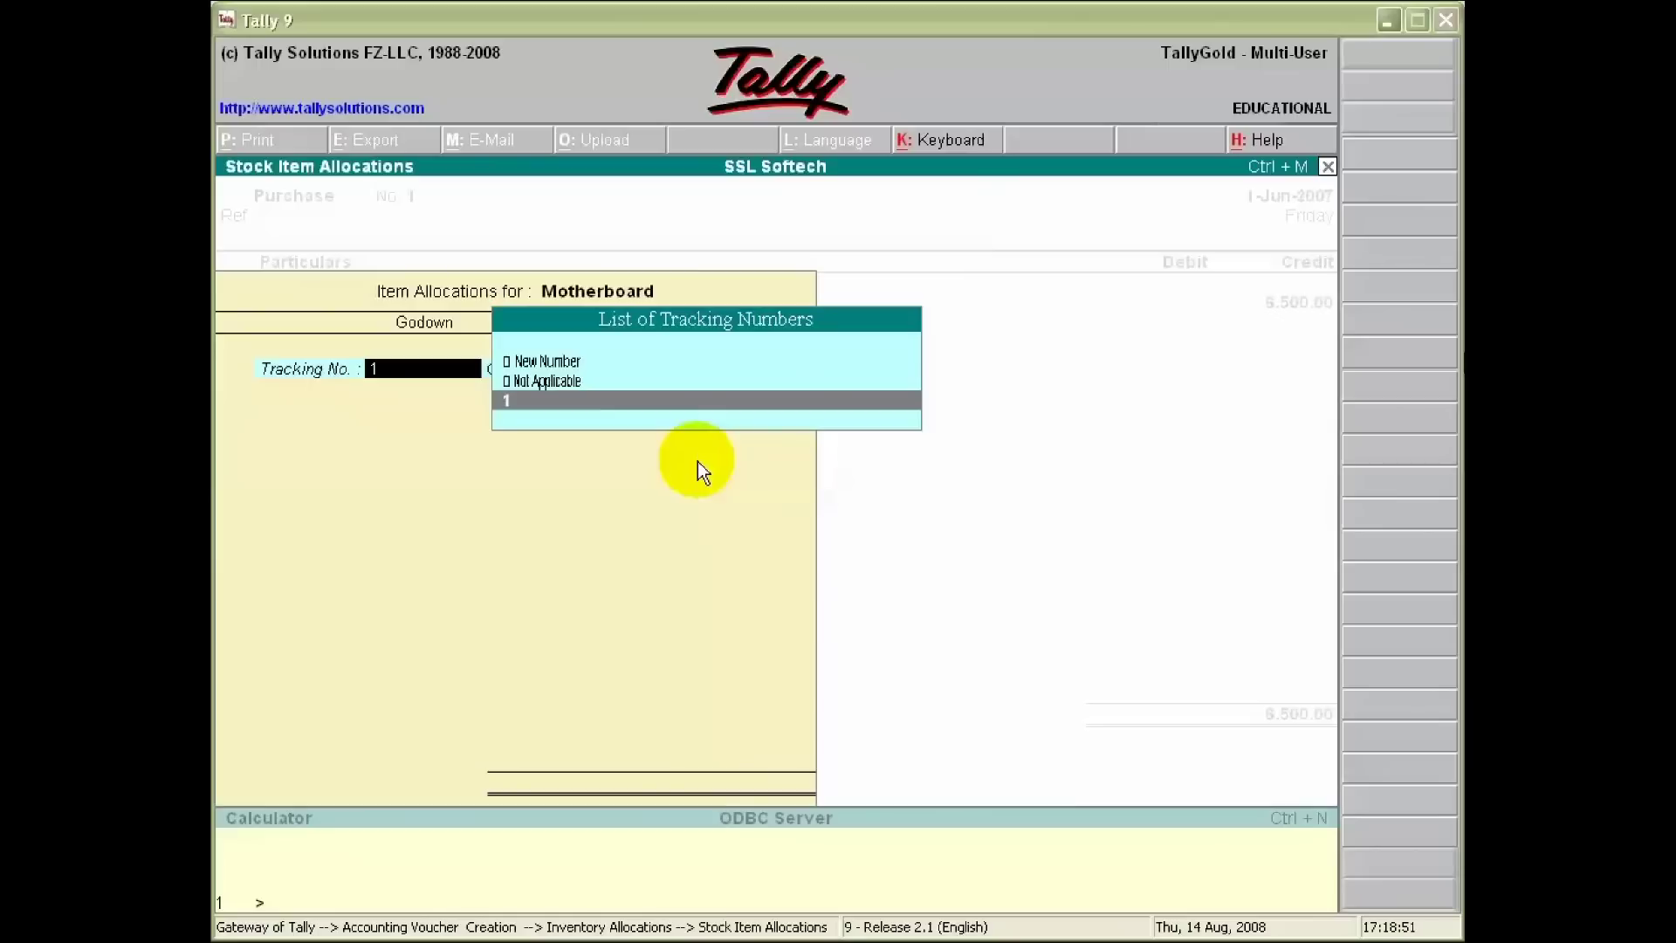
pyautogui.press('Return')
pyautogui.press('Return')
pyautogui.write('C')
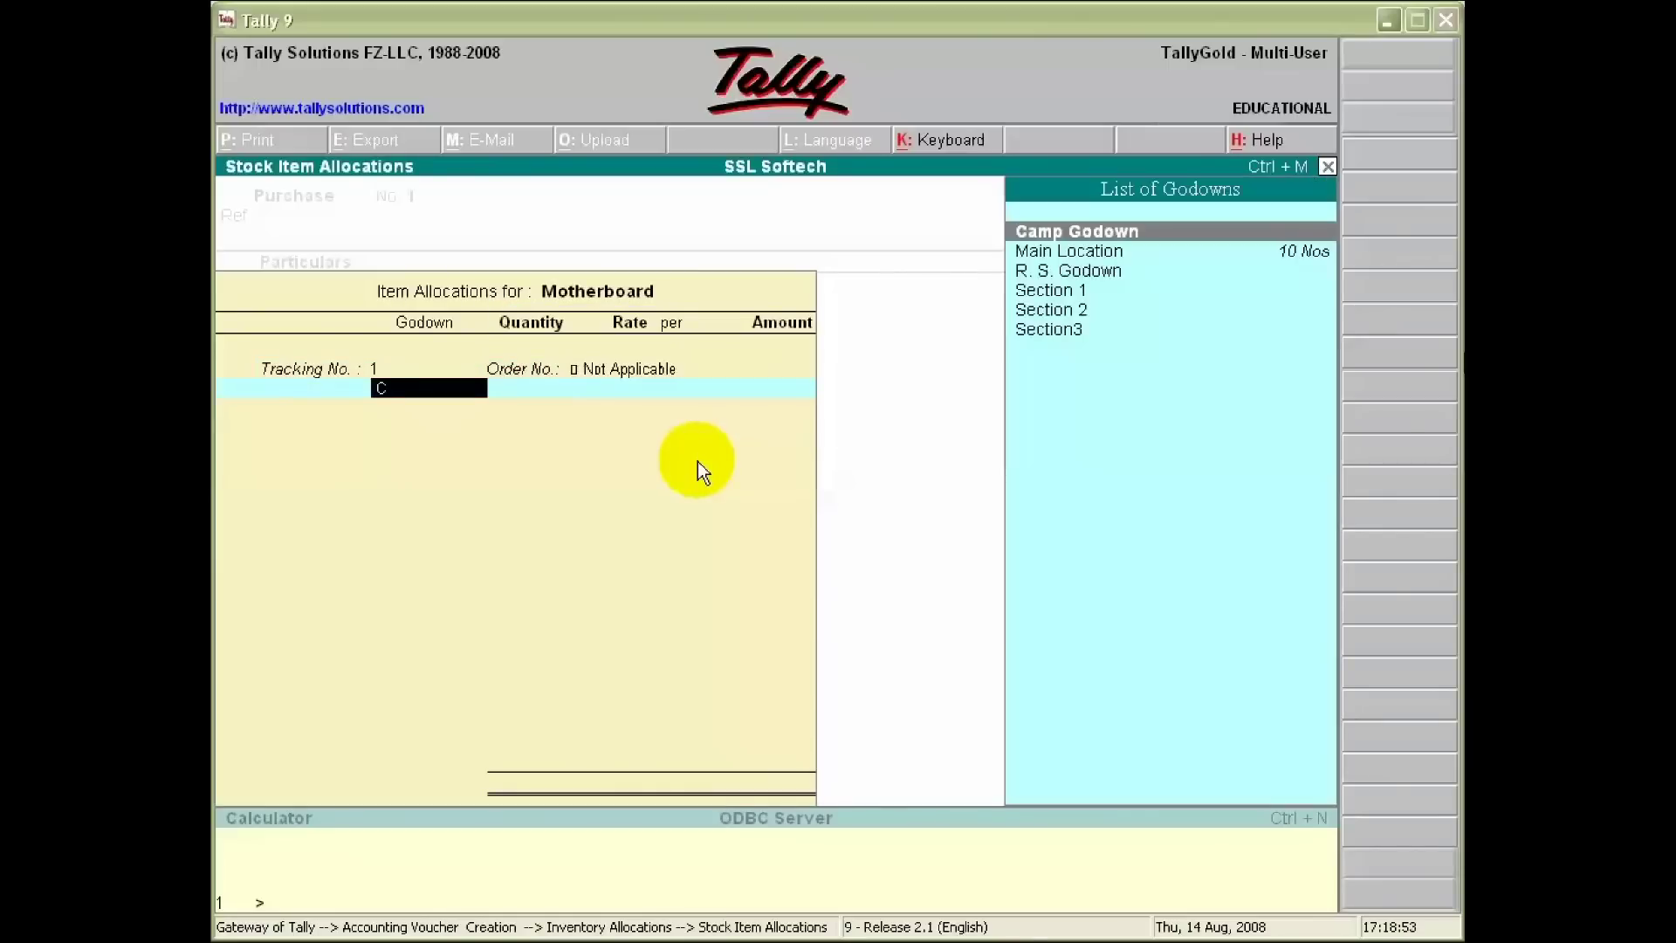
pyautogui.press('Return')
pyautogui.write('3')
pyautogui.press('Return')
pyautogui.press('Return')
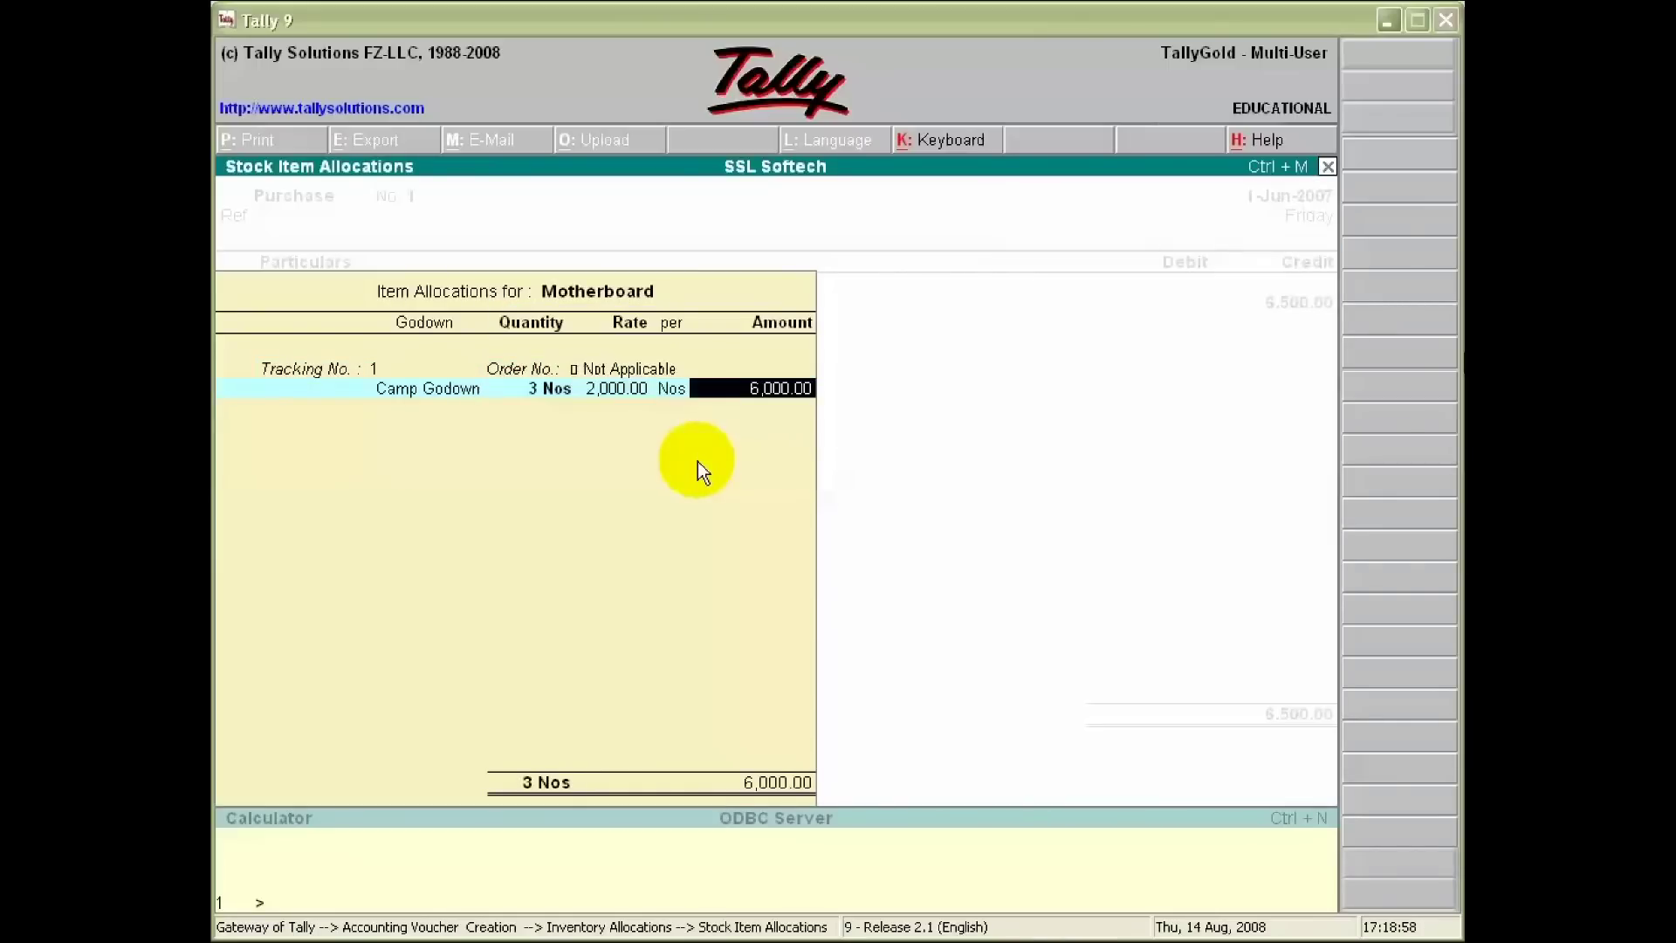